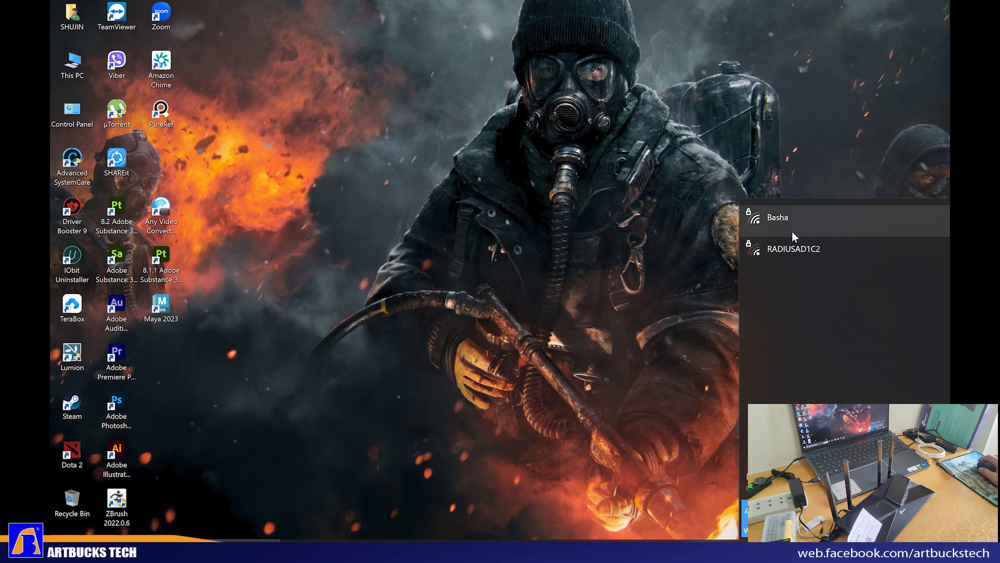
Start joining the open TP-Link_8FF3 network from the Wi-Fi list, then cancel it
key(Escape)
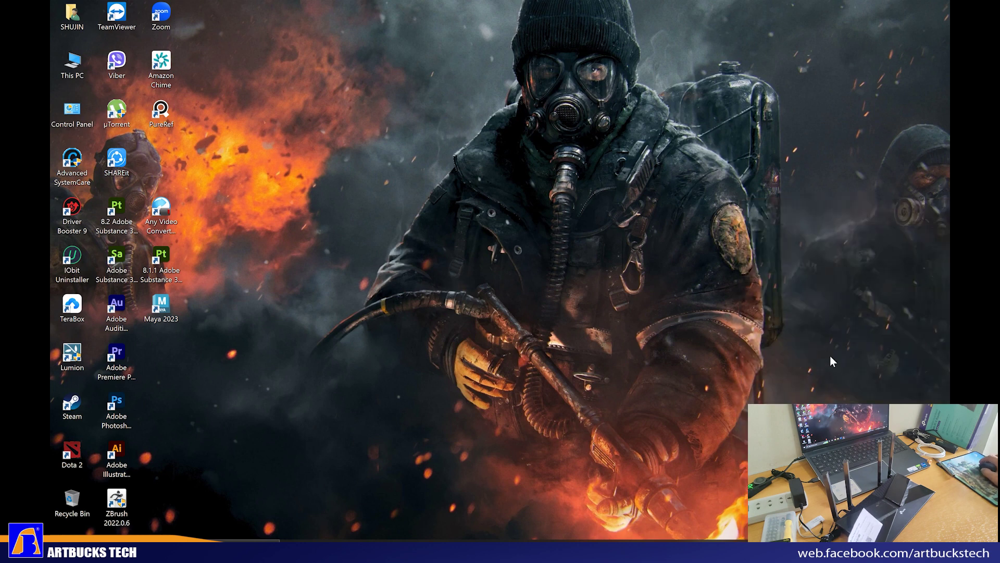
click(885, 552)
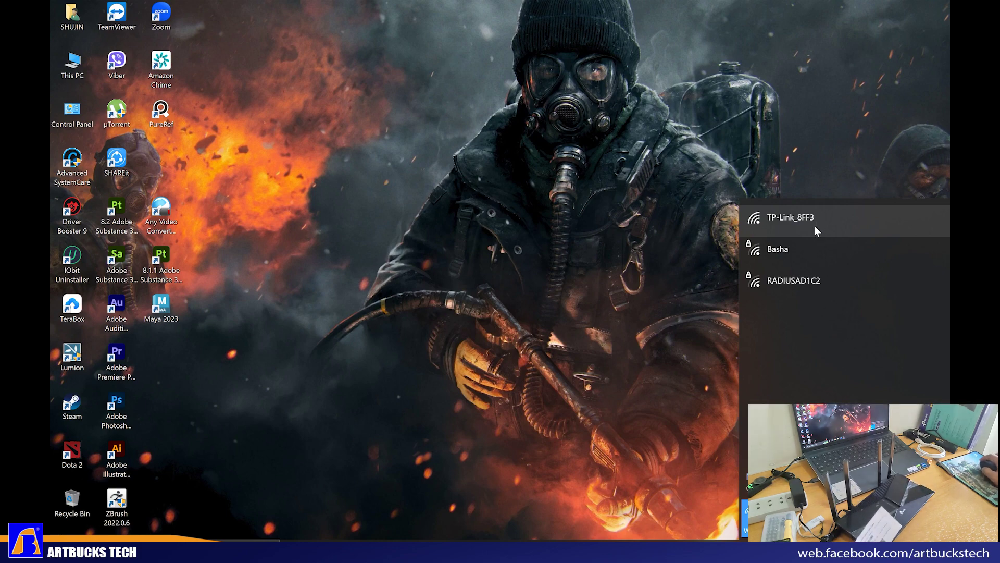
click(814, 218)
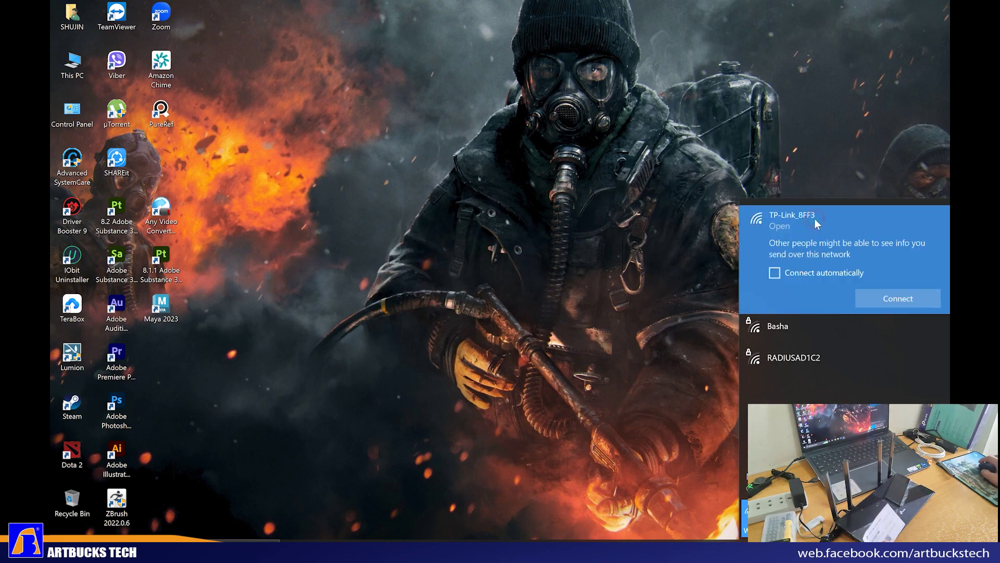
click(882, 297)
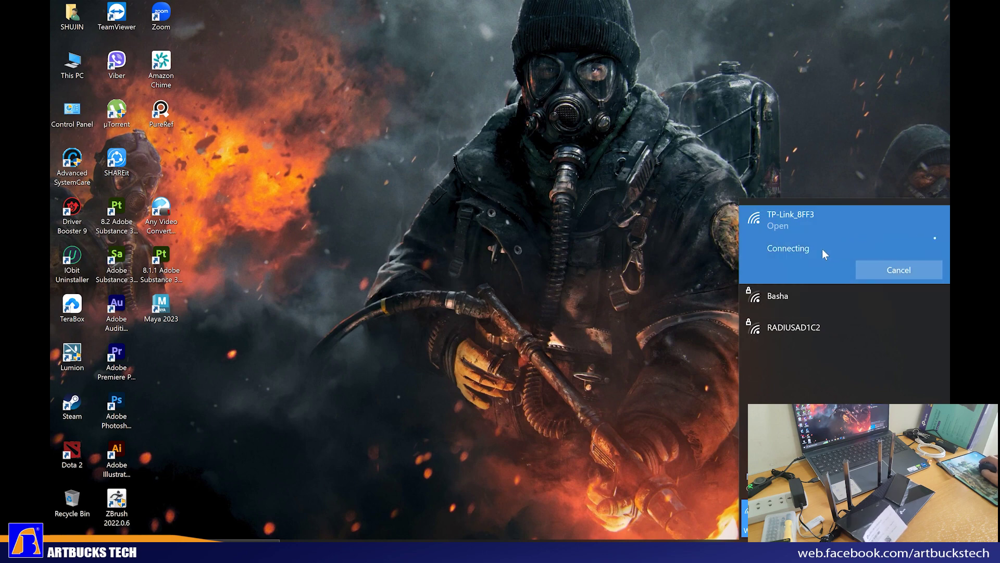
click(877, 272)
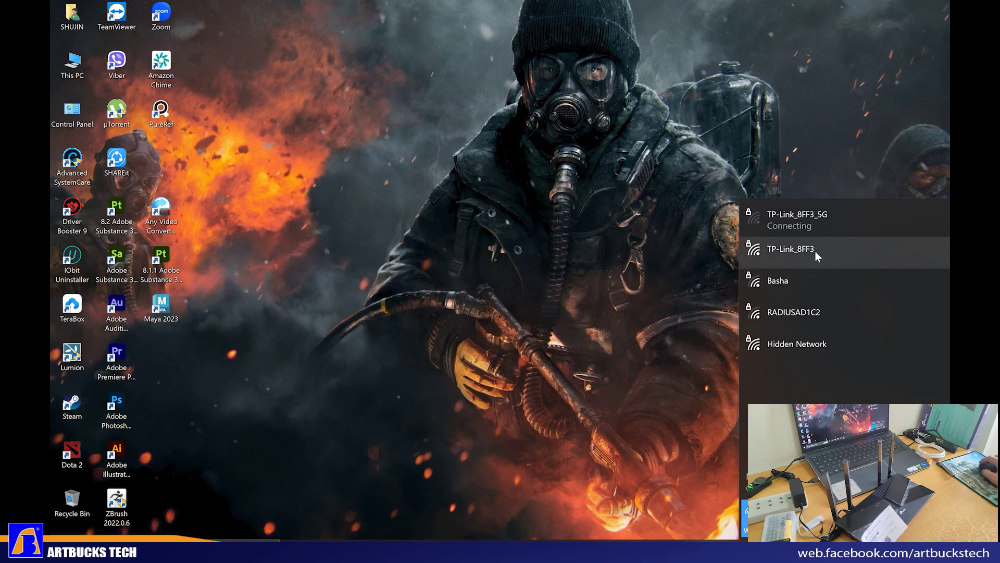
Forget the saved TP-Link_8FF3_5G network and select it again in the list
right_click(818, 224)
click(836, 270)
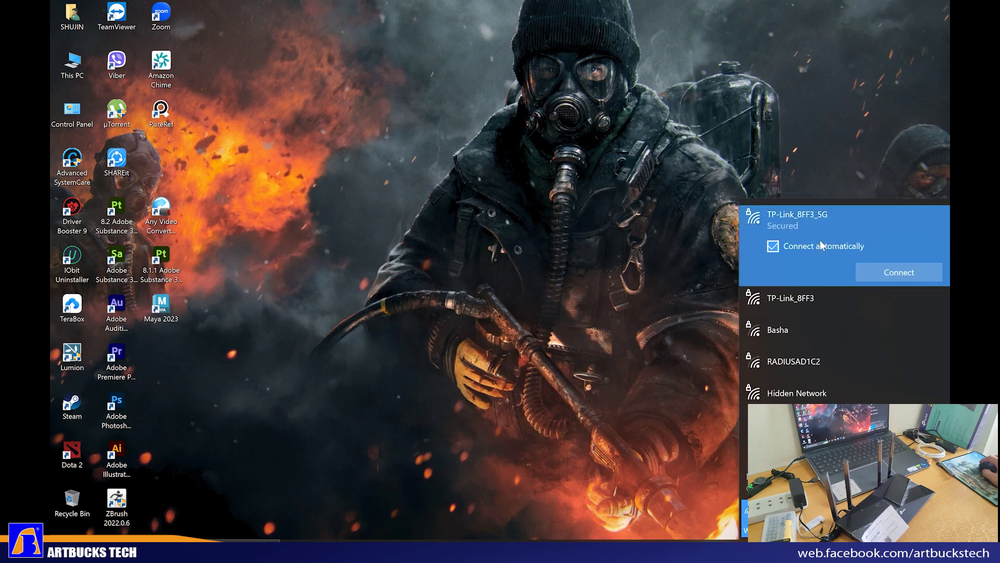
click(802, 297)
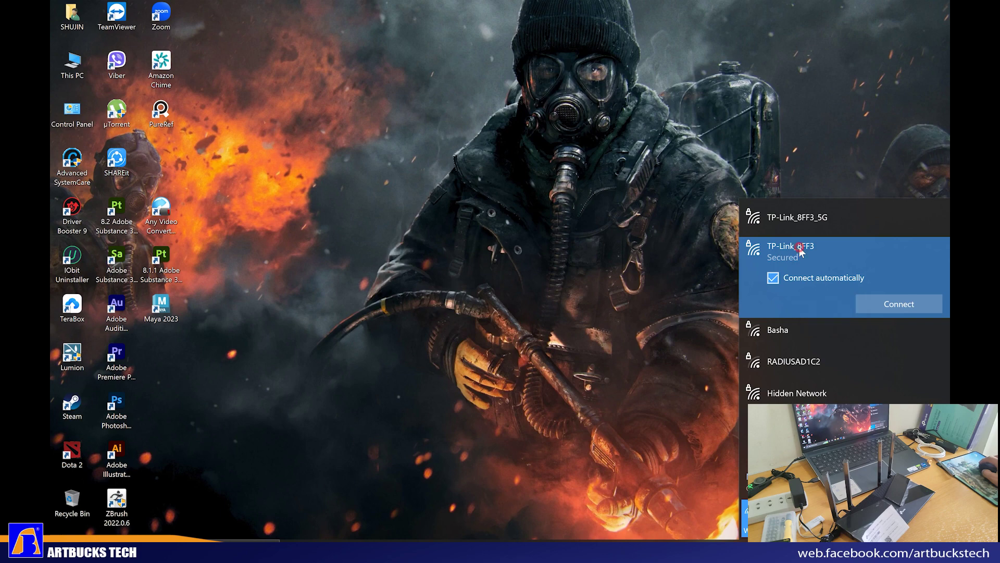
click(803, 222)
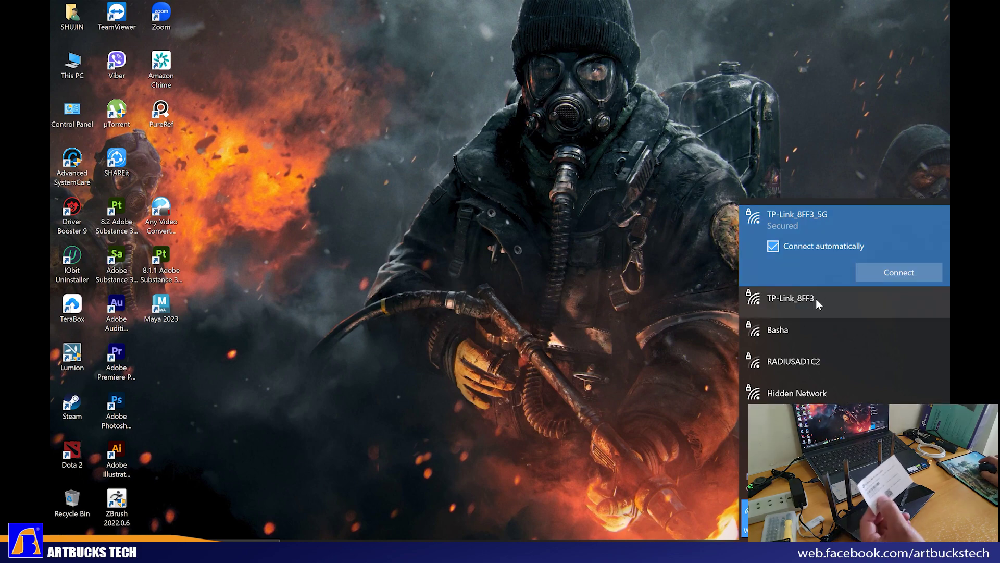
Rejoin TP-Link_8FF3_5G with its network security key, then refresh the desktop
click(893, 272)
click(862, 267)
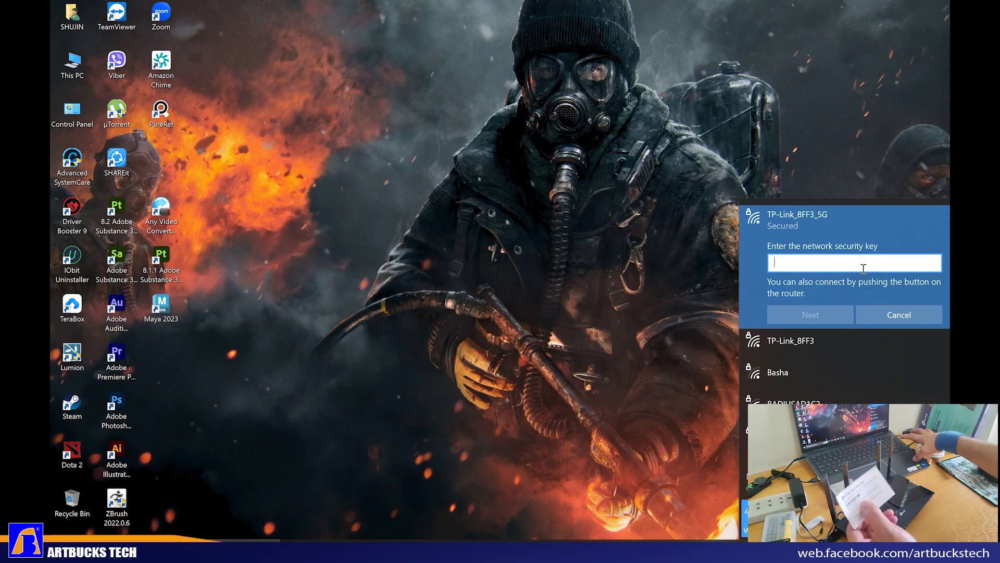
text(****)
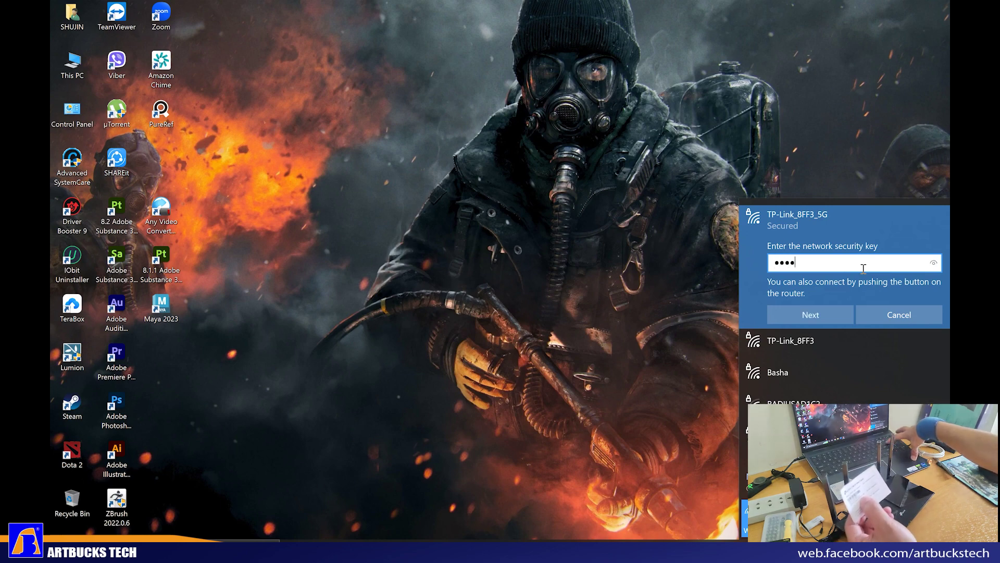
text(**)
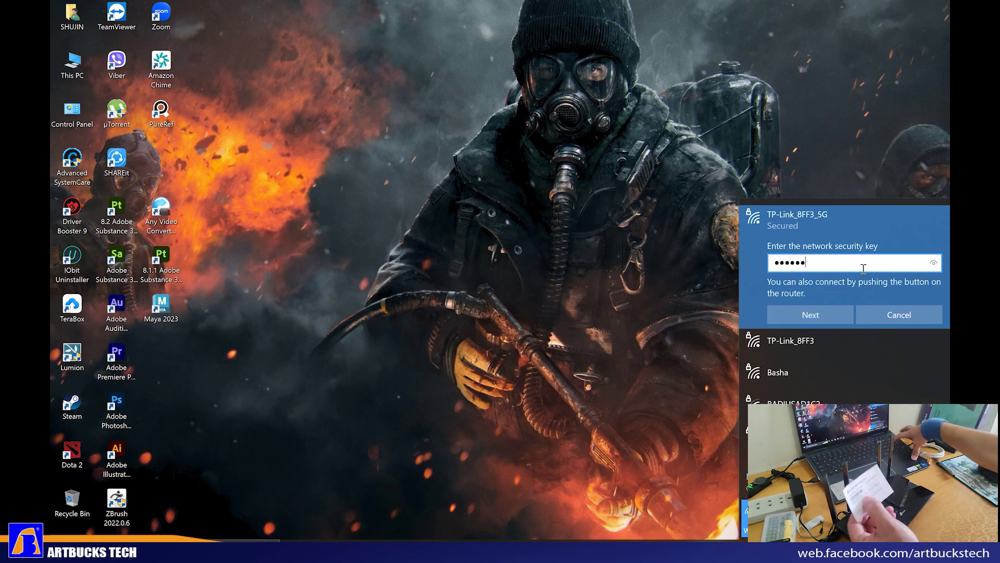
text(**)
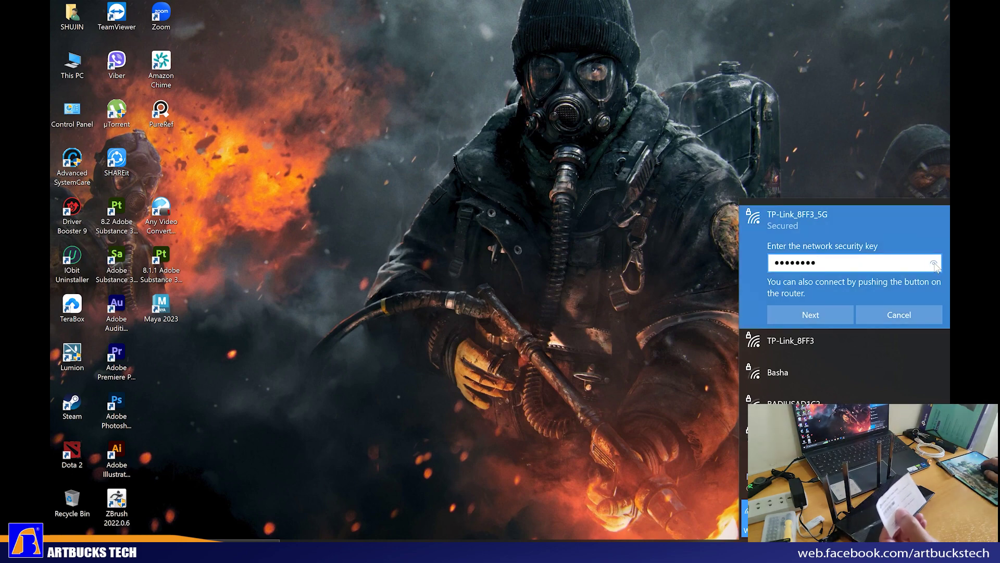
click(935, 263)
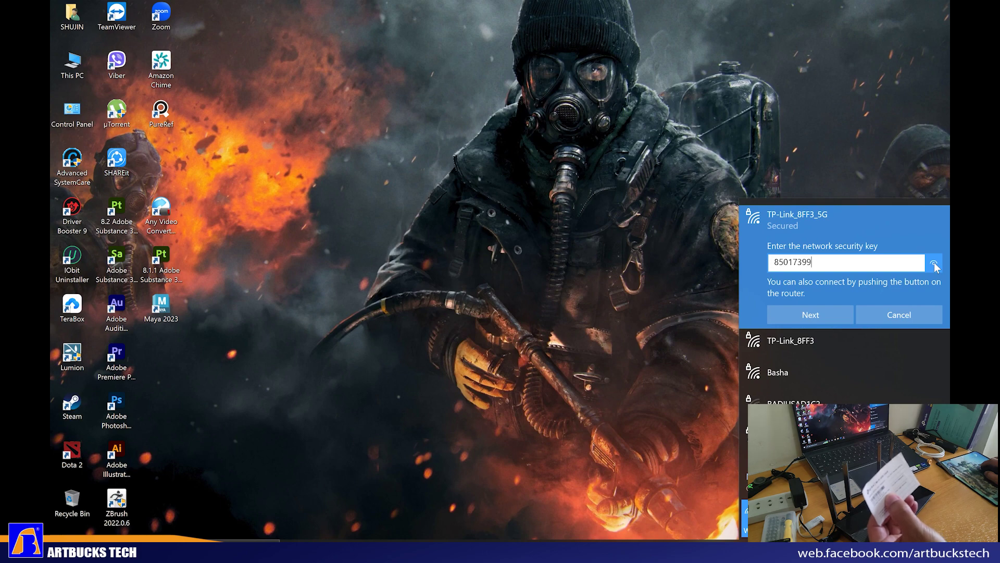
click(840, 312)
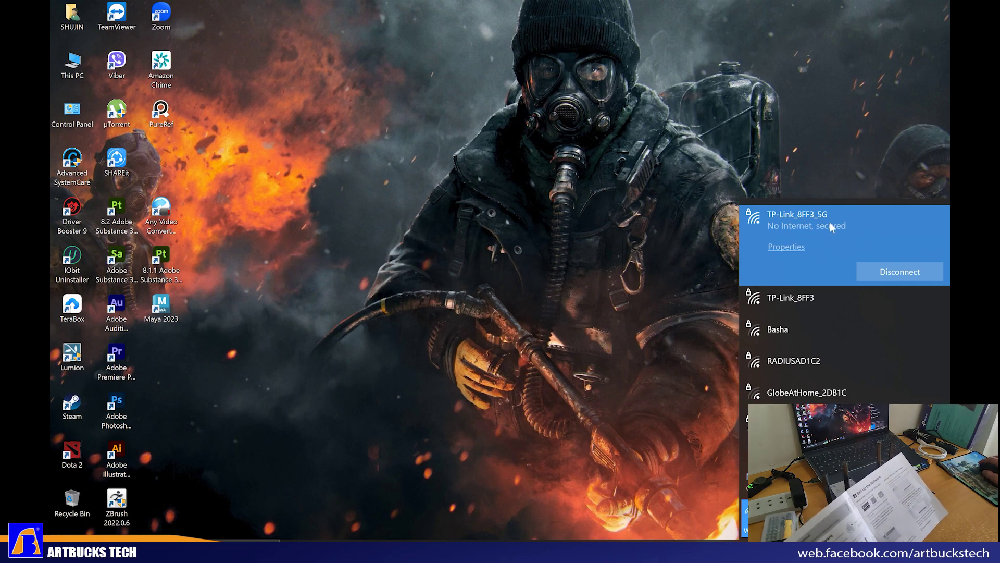
right_click(595, 203)
click(627, 238)
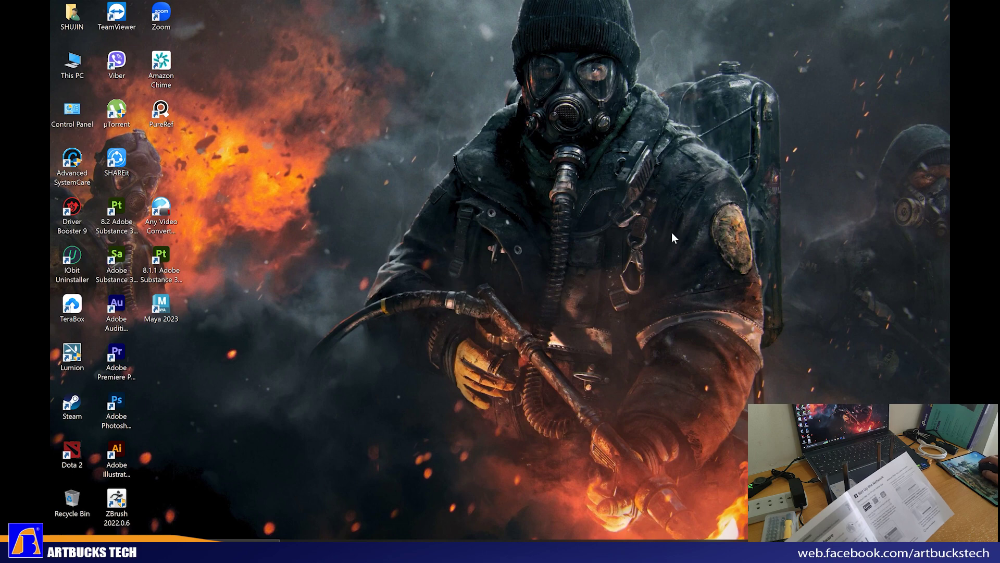
Launch Chrome and load the router's management page at 192.168.0.1
click(377, 551)
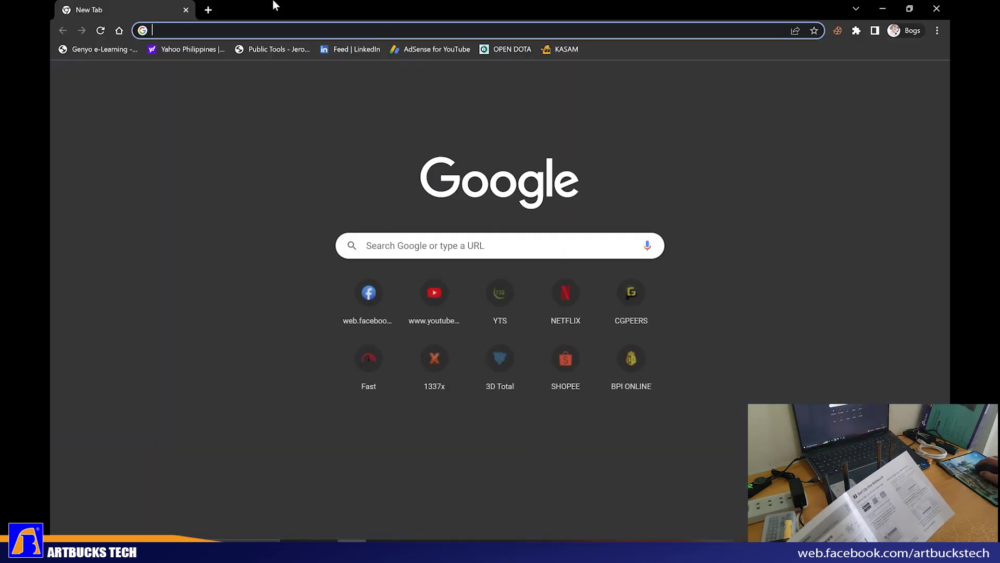
click(202, 24)
text(192.168)
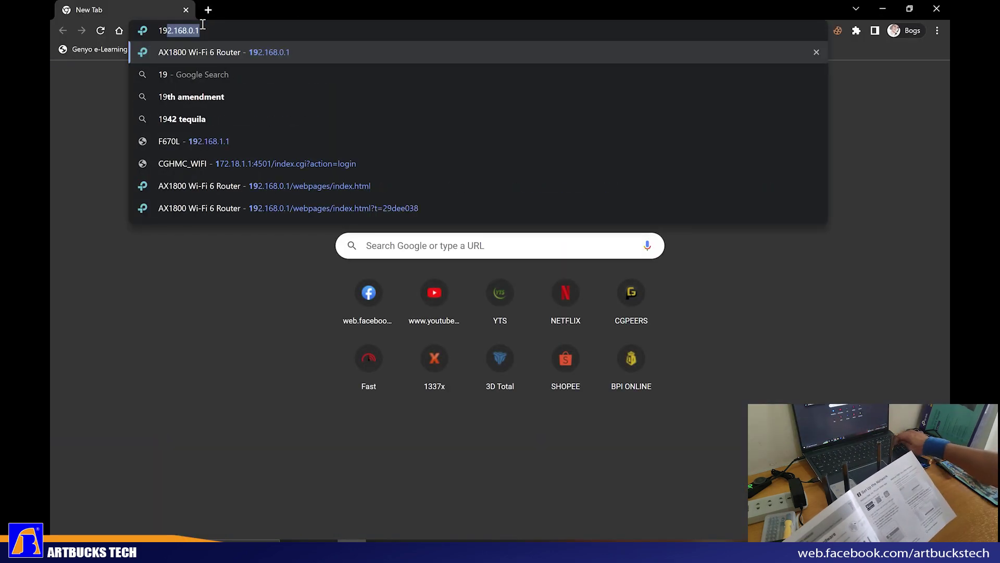
text(0)
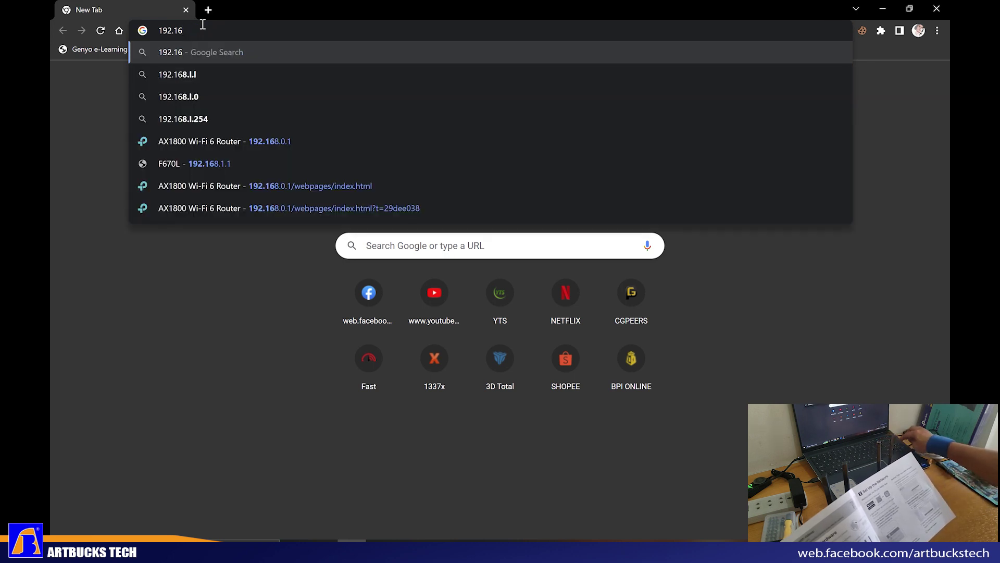
text(8.0.1)
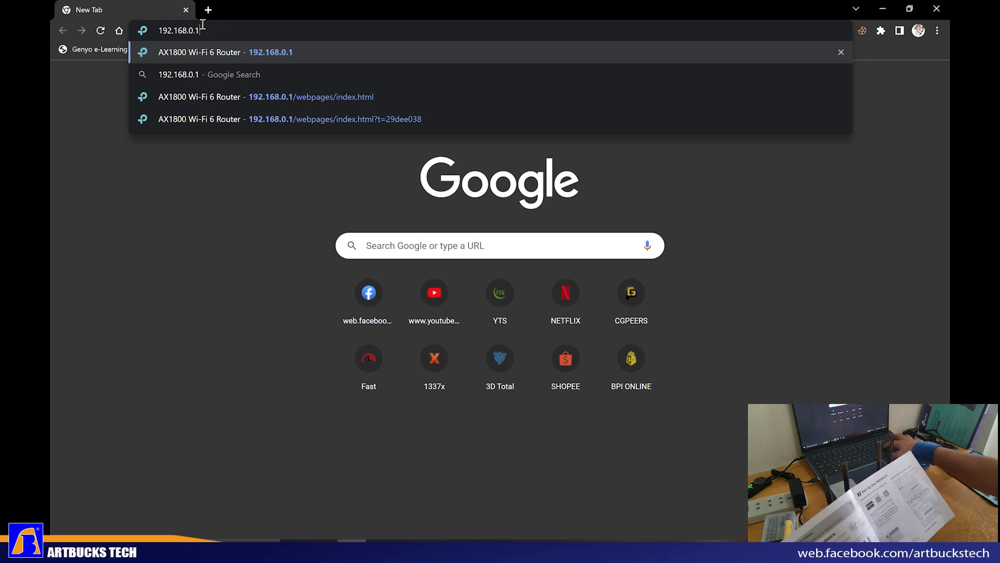
key(Return)
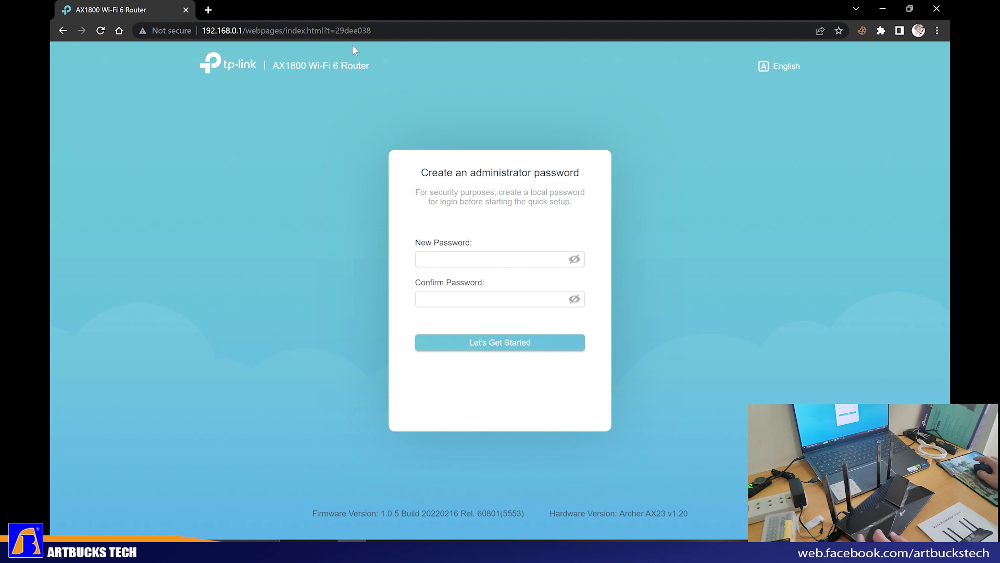
Enter the new administrator password in the New Password field and show it in plain text
click(462, 258)
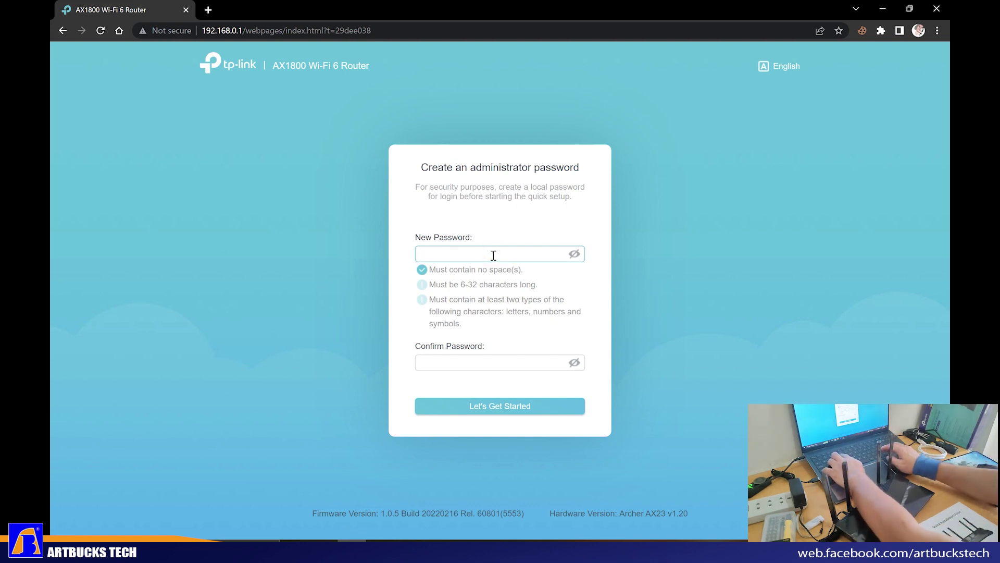
click(473, 304)
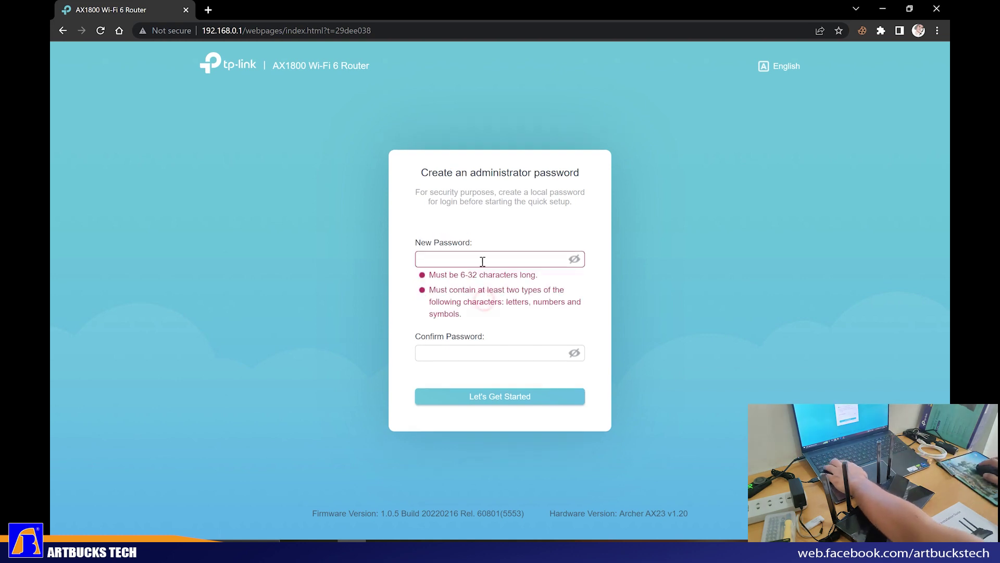
click(483, 259)
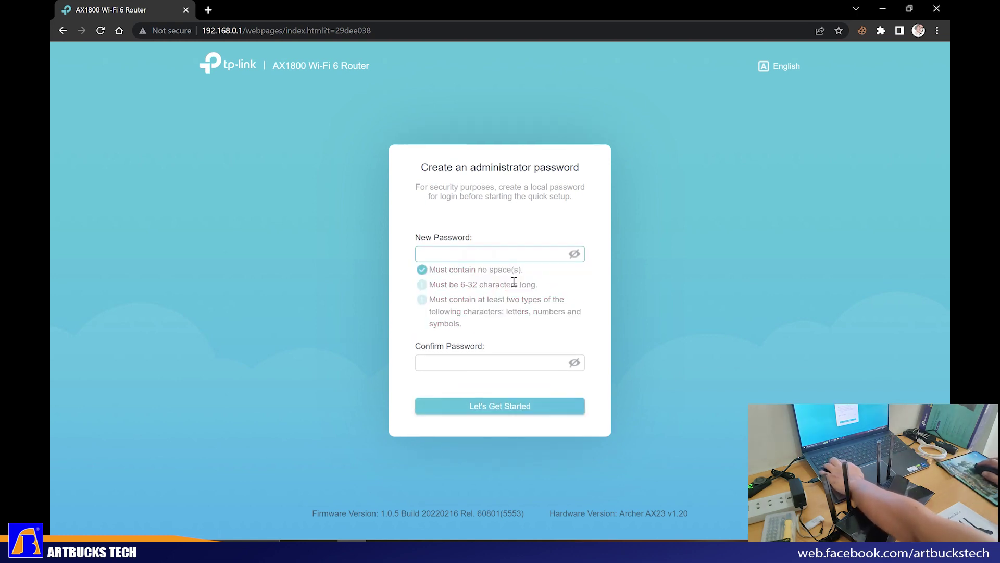
click(519, 240)
click(518, 257)
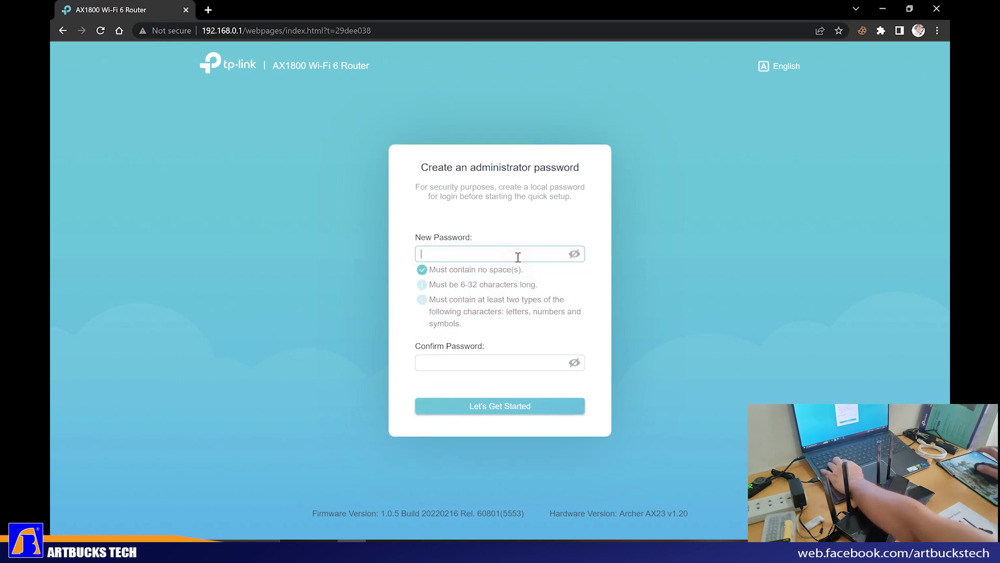
text(********)
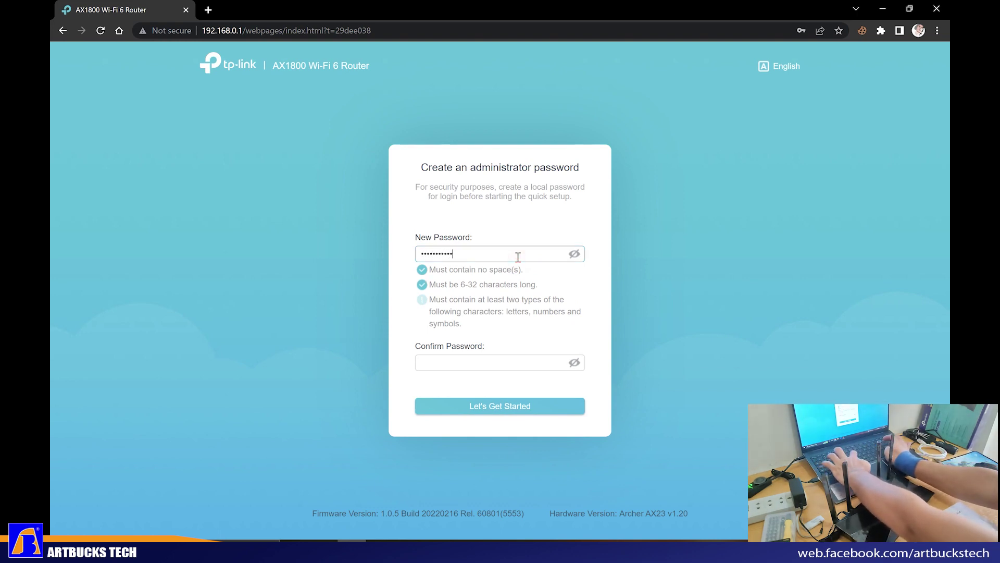
text(*)
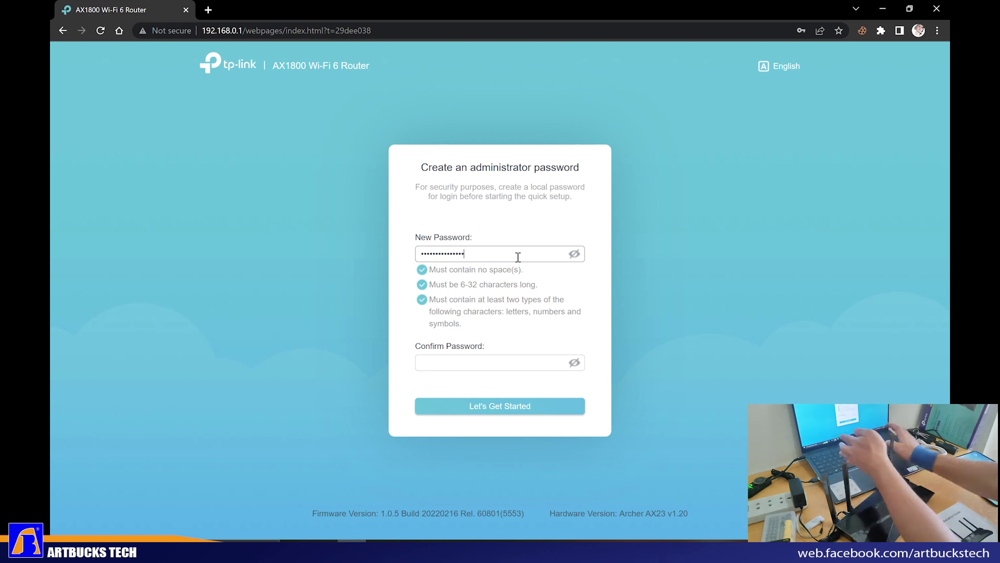
click(574, 253)
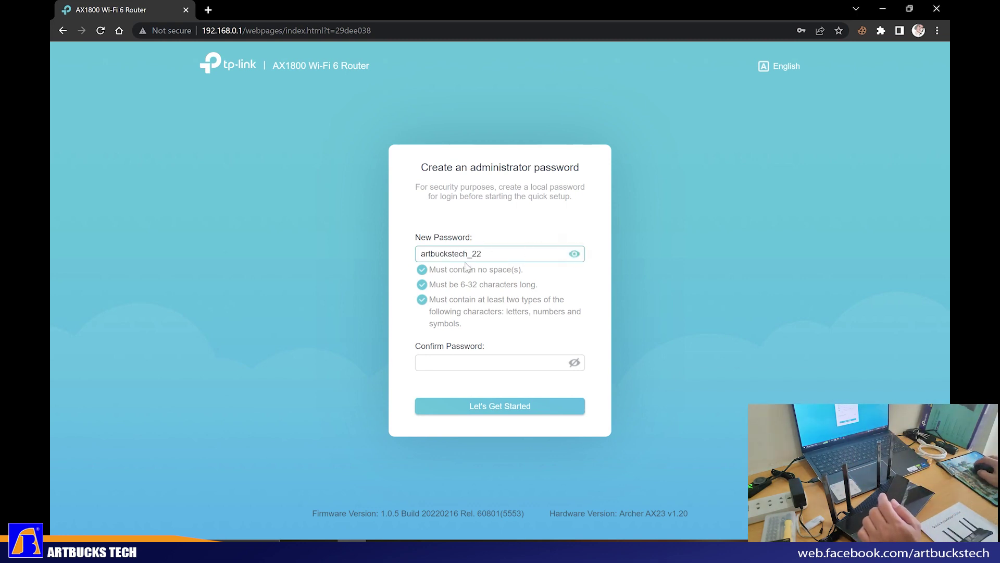
Retype the administrator password in Confirm Password, verify it matches, and submit with Let's Get Started
click(480, 359)
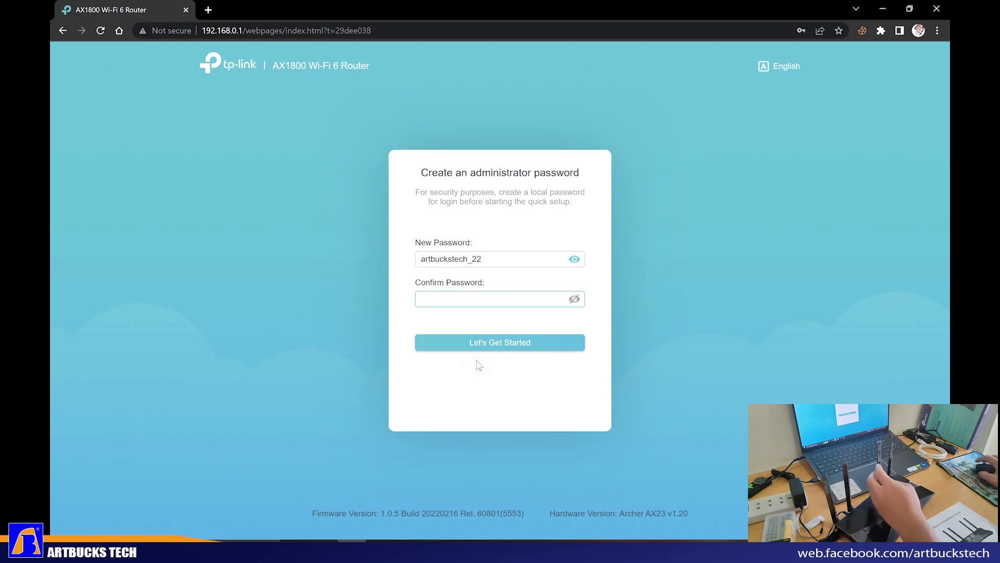
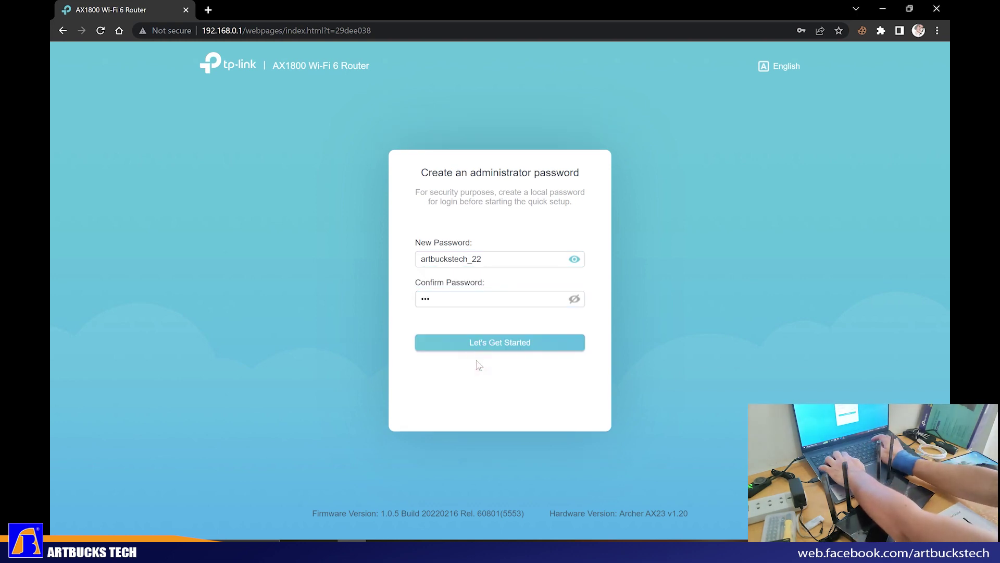
key(BackSpace)
key(BackSpace)
key(BackSpace)
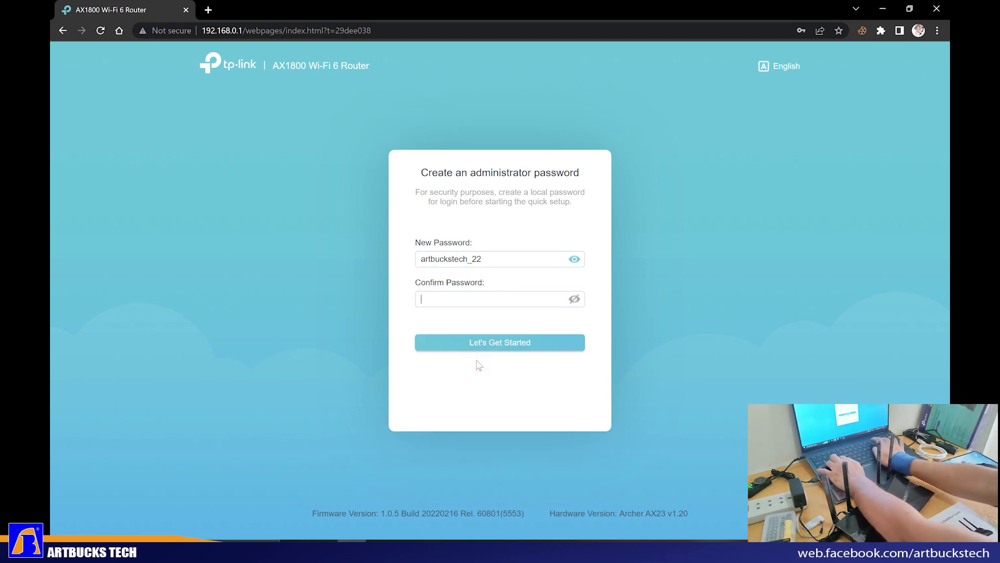
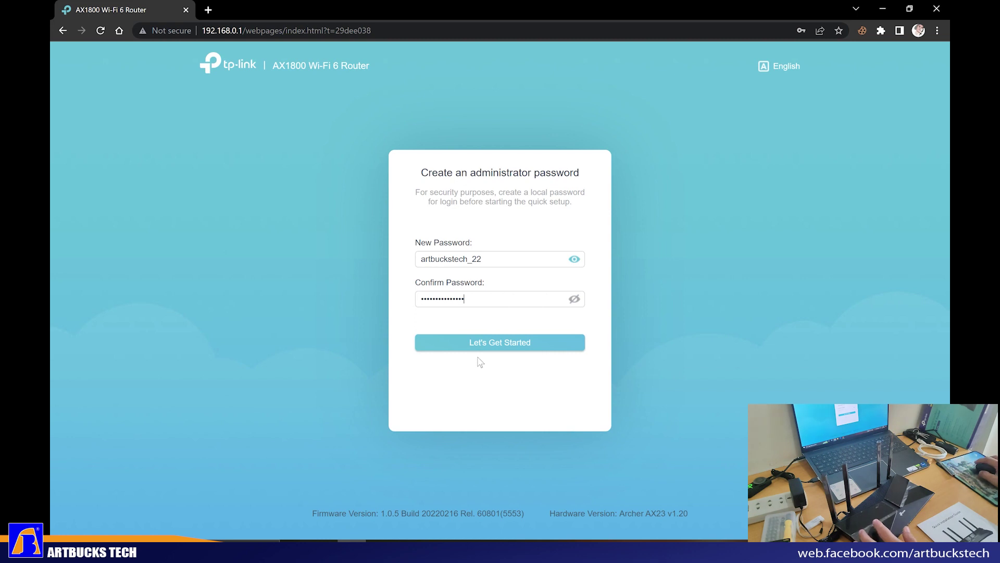
click(575, 299)
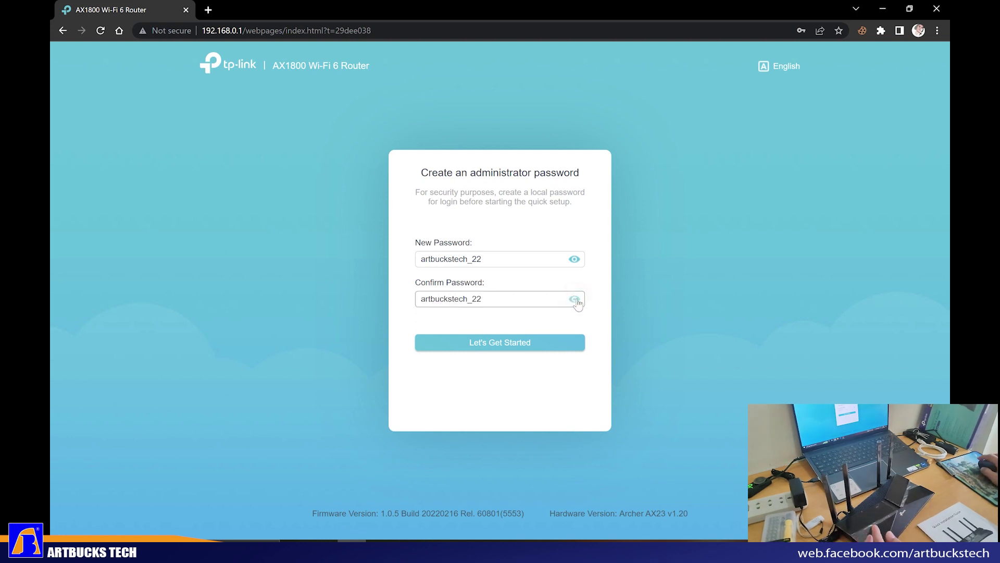
click(532, 346)
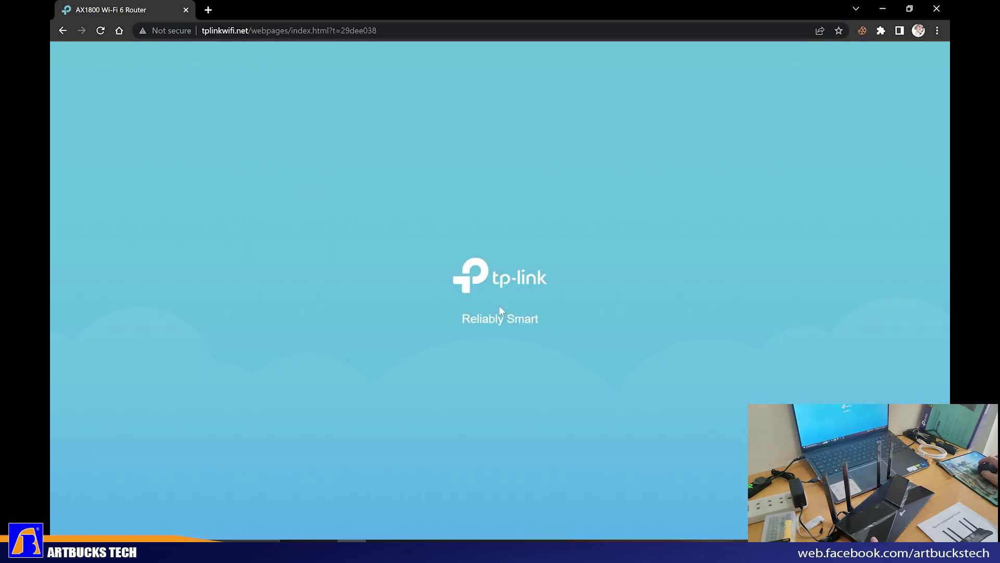
Log in to the router with the new administrator password, checking it before submitting
click(483, 252)
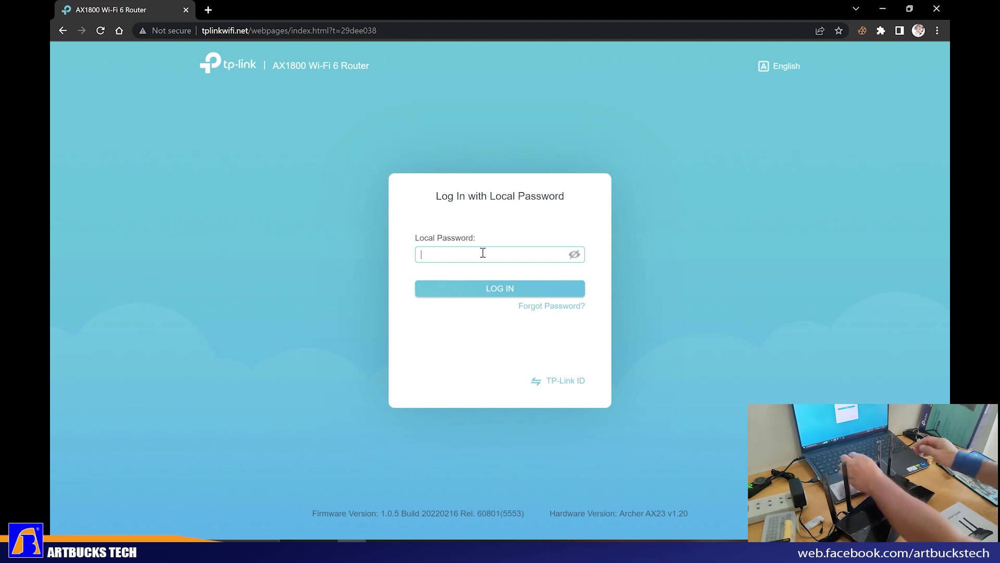
text(•••••)
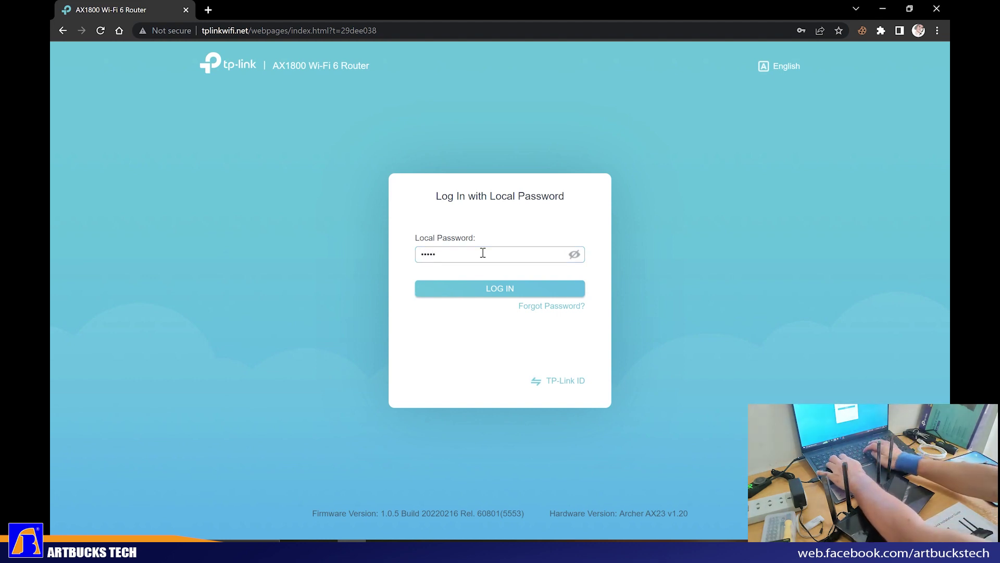
key(BackSpace)
key(BackSpace)
key(BackSpace)
key(BackSpace)
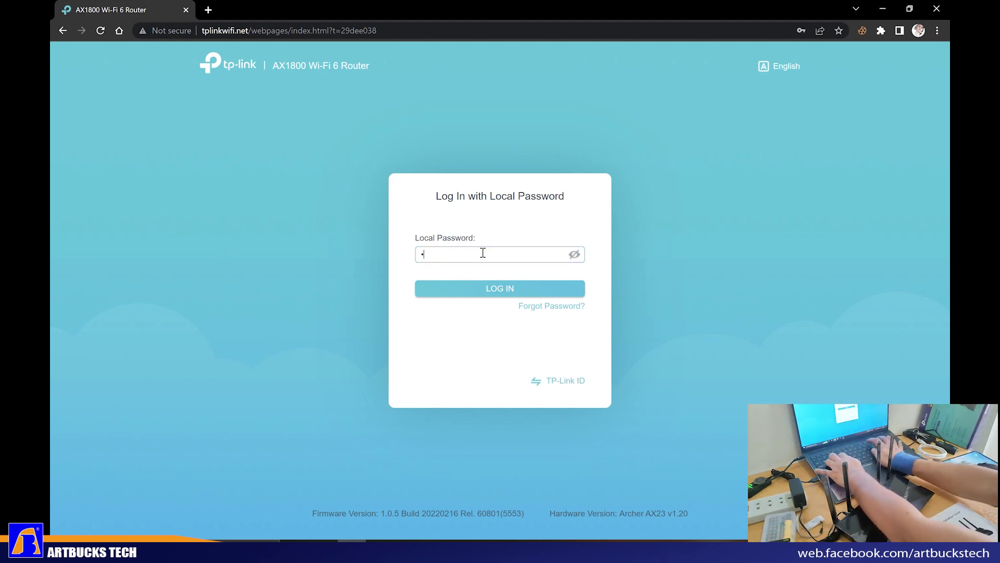
text(•••••••••••)
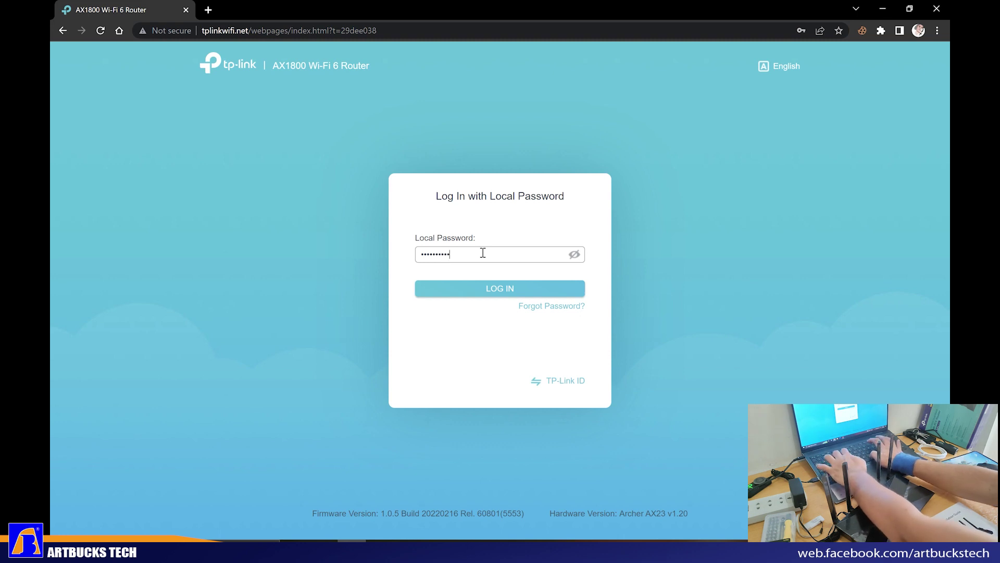
text(•••)
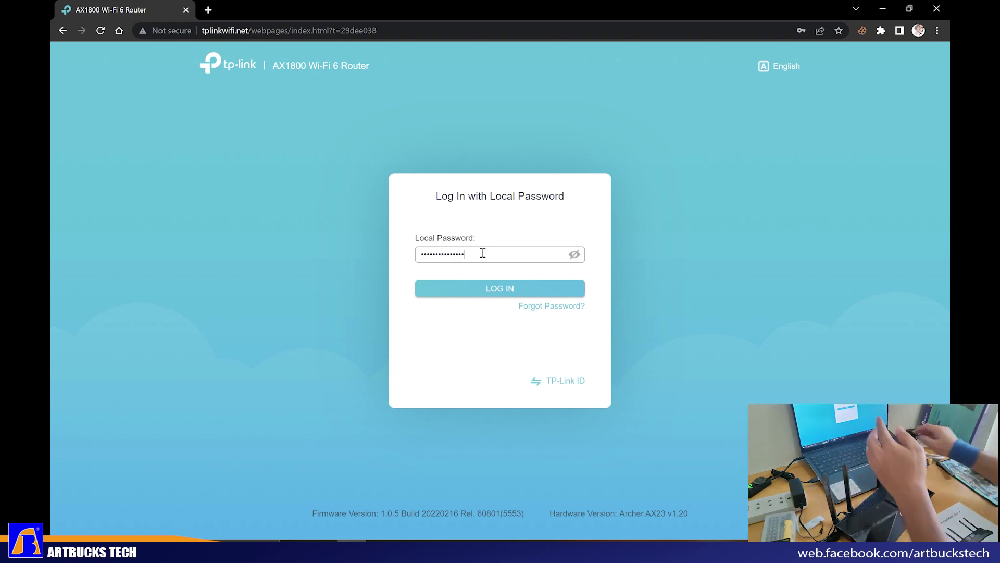
click(575, 255)
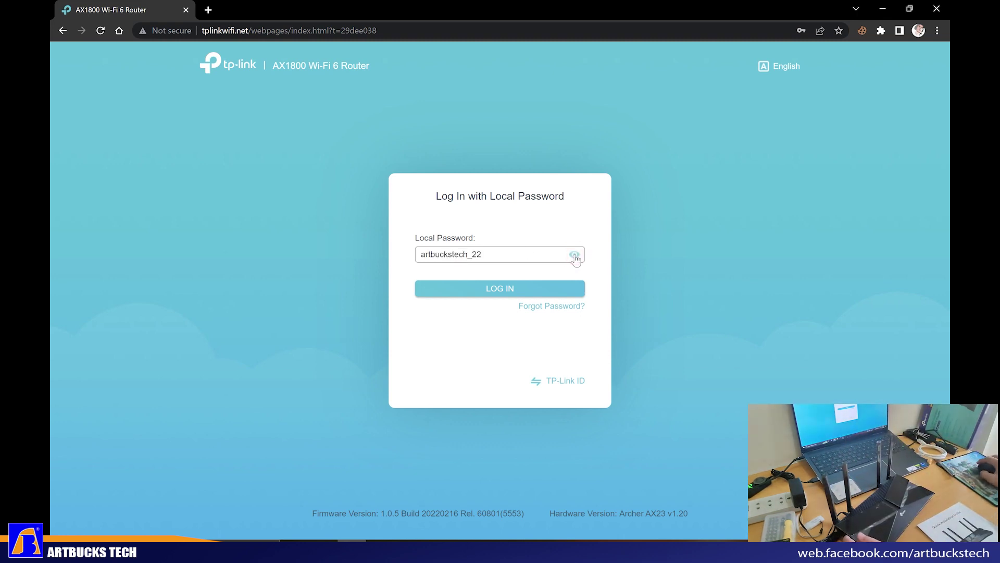
click(537, 289)
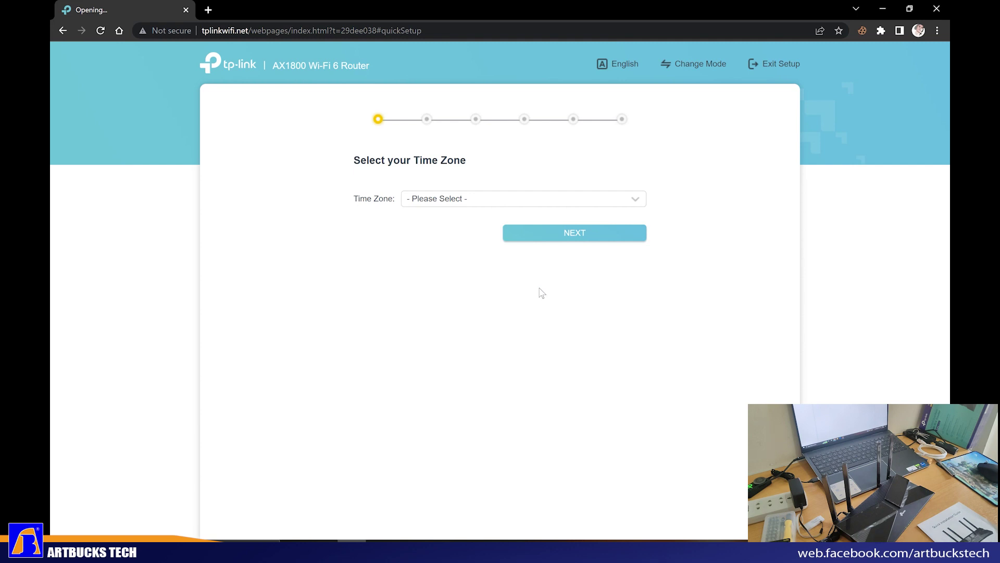
Choose (UTC+08:00) Kuala Lumpur, Singapore as the router's time zone and continue
click(548, 198)
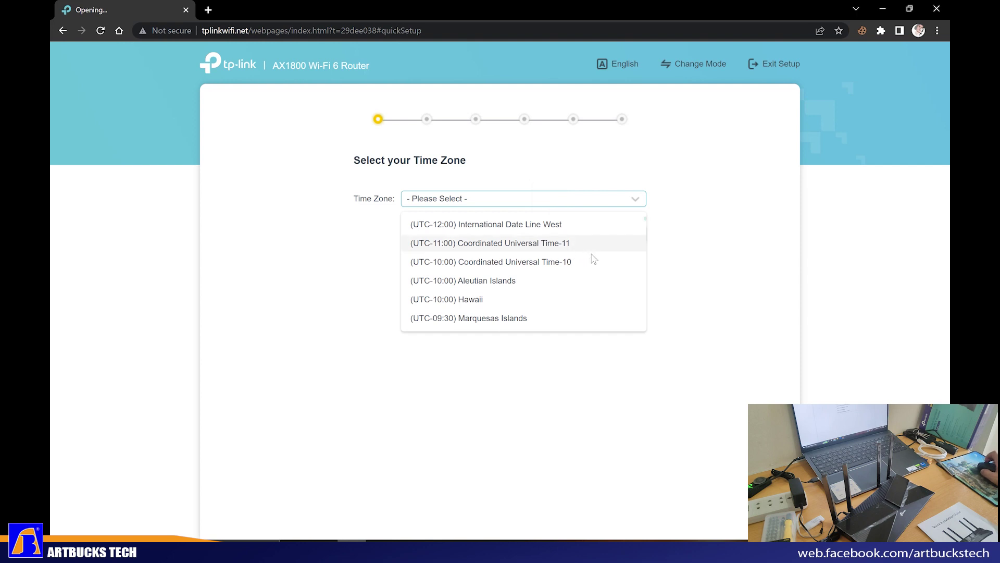
scroll(602, 262, down, 2)
scroll(603, 264, down, 20)
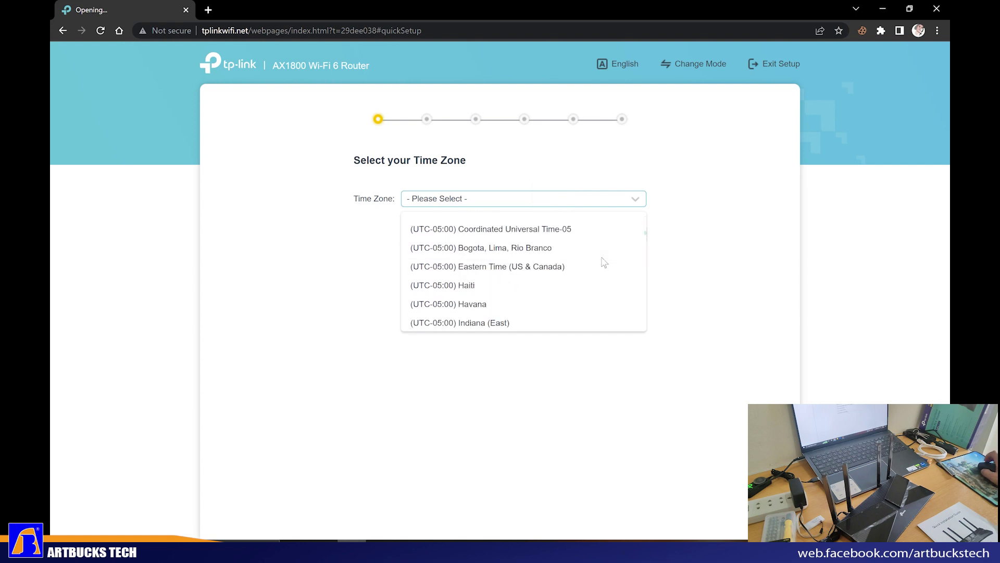
scroll(603, 263, down, 5)
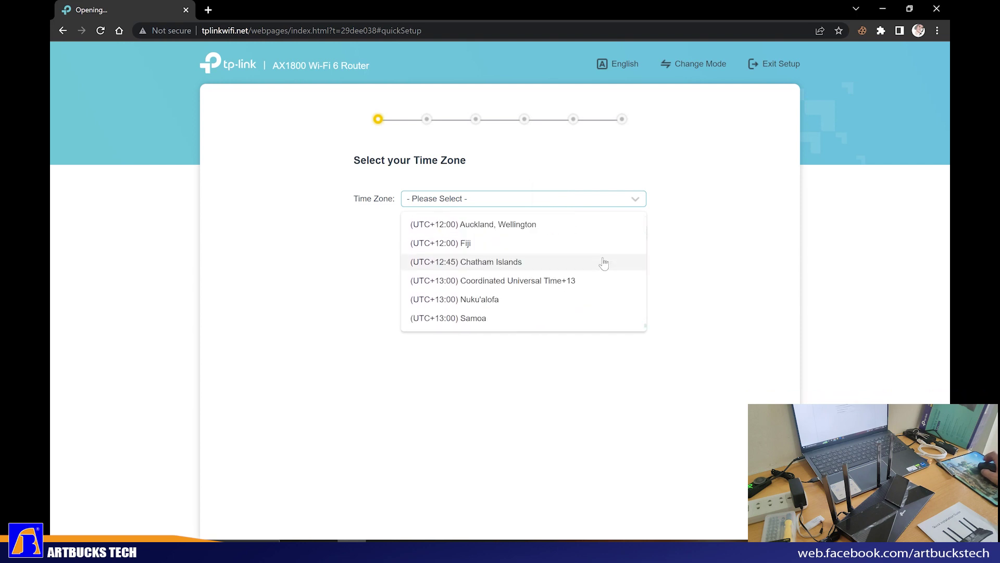
scroll(604, 264, up, 3)
scroll(604, 265, up, 4)
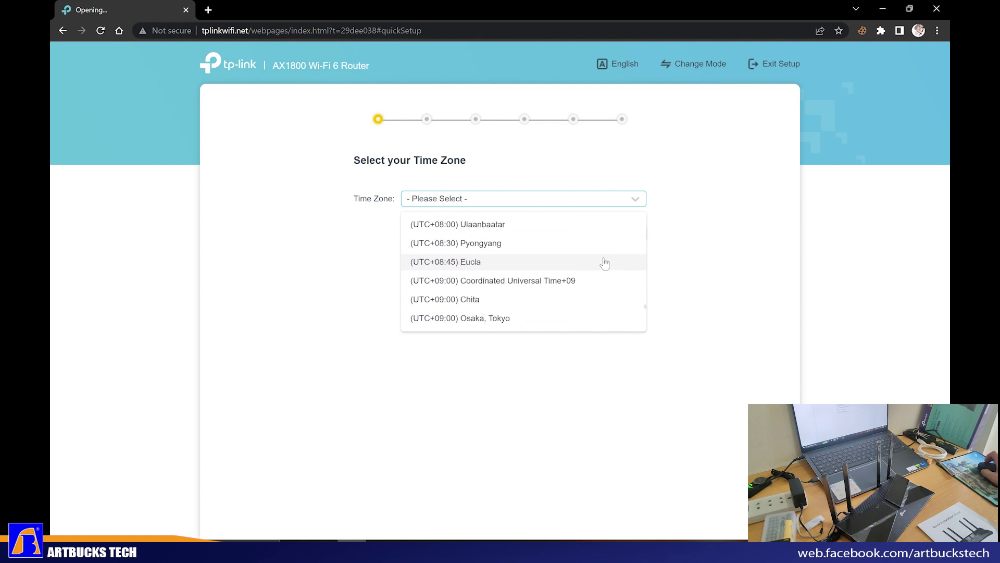
scroll(605, 264, up, 2)
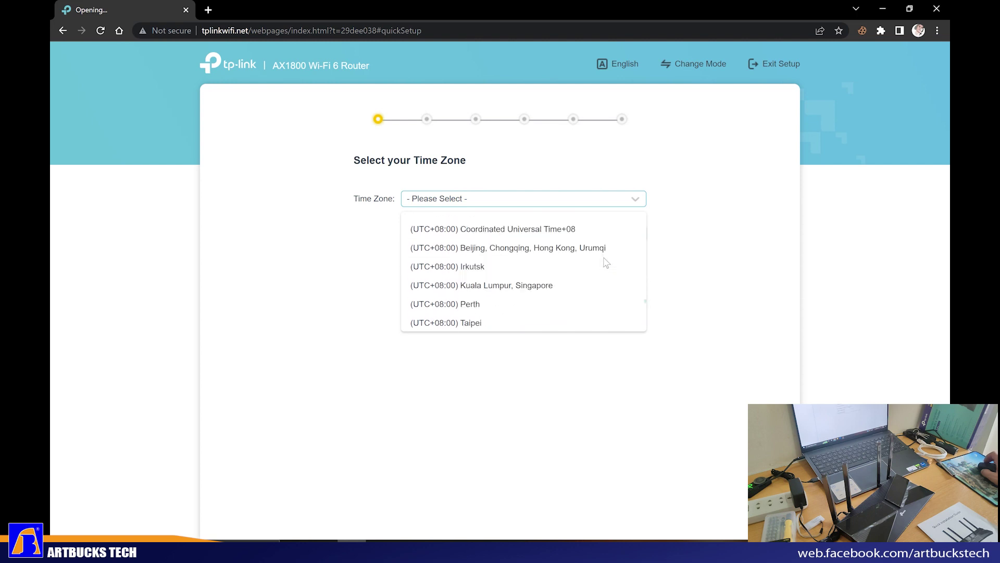
click(562, 288)
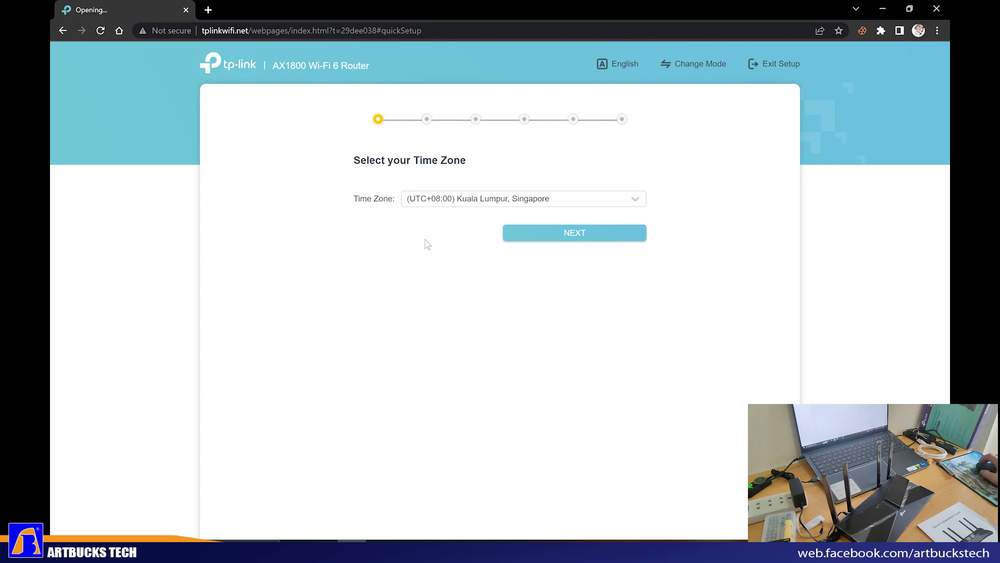
click(451, 201)
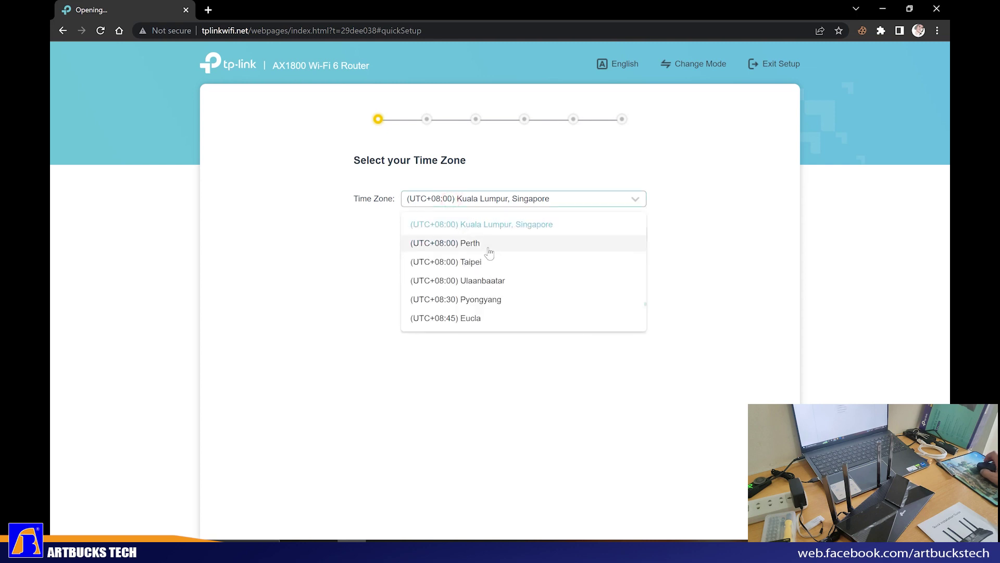
click(671, 247)
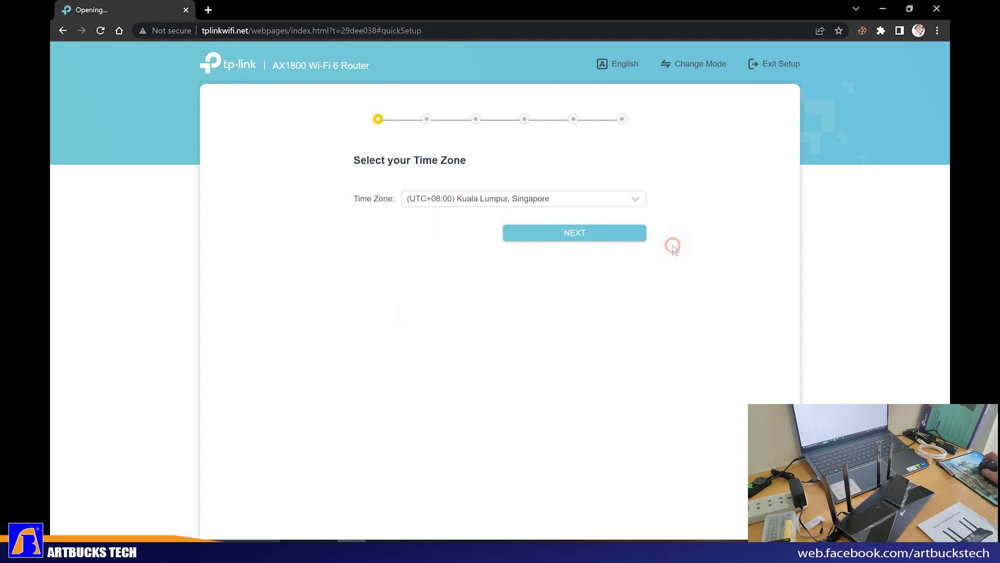
click(618, 237)
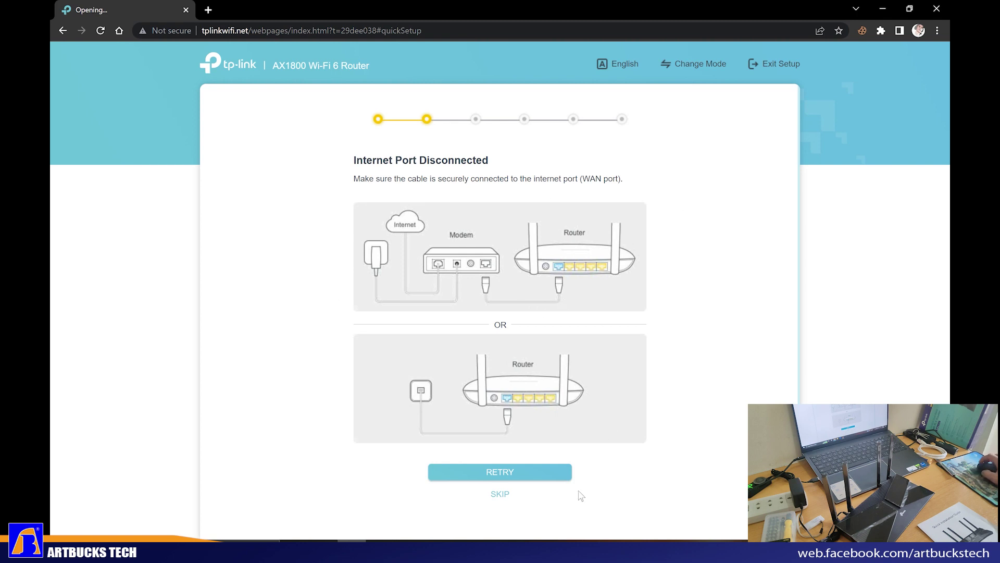
Skip the internet port check and rename the wireless network SSID to ARTBUCKS
click(501, 494)
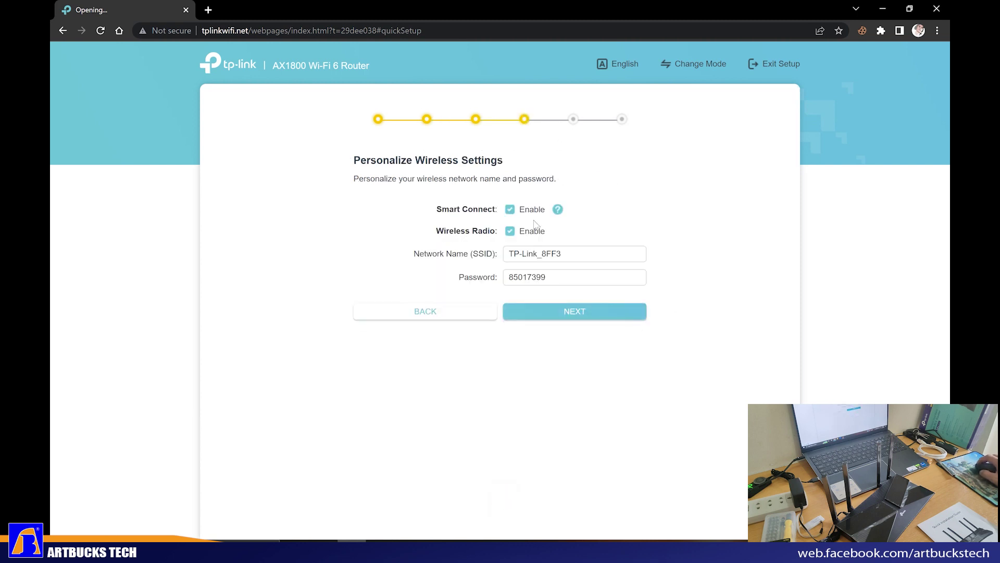
click(550, 254)
triple_click(596, 253)
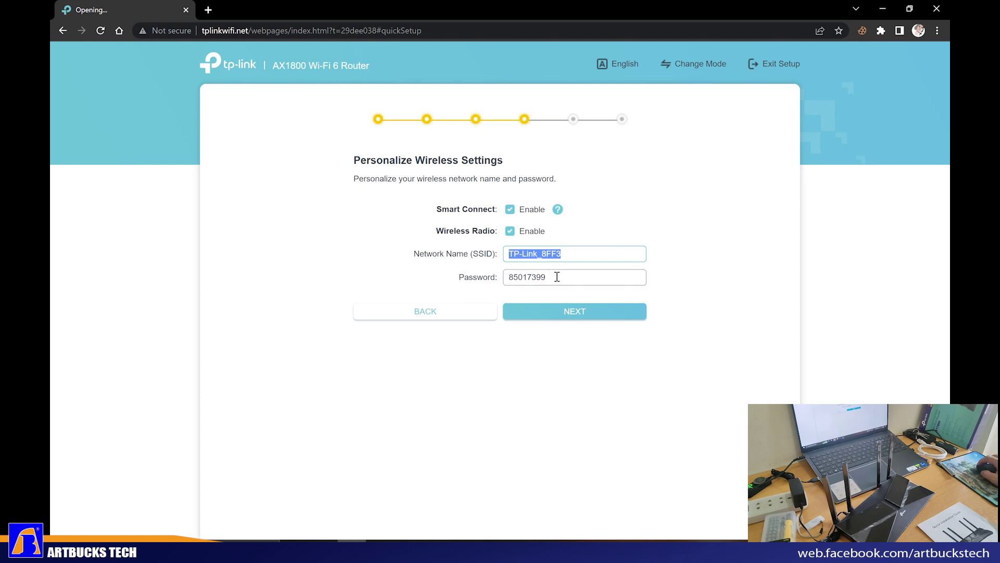
drag(563, 277, 496, 282)
drag(584, 256, 509, 255)
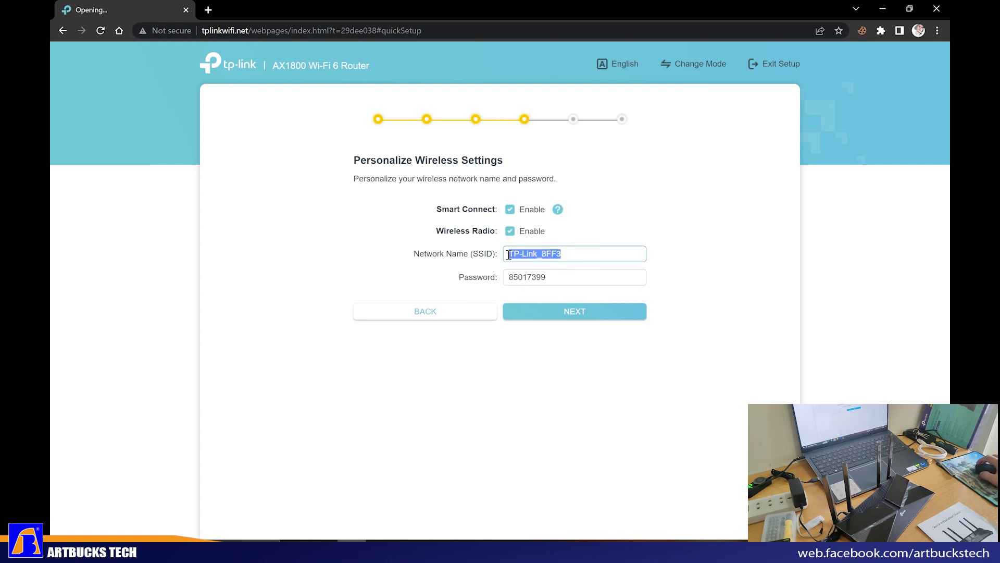
click(592, 254)
triple_click(582, 254)
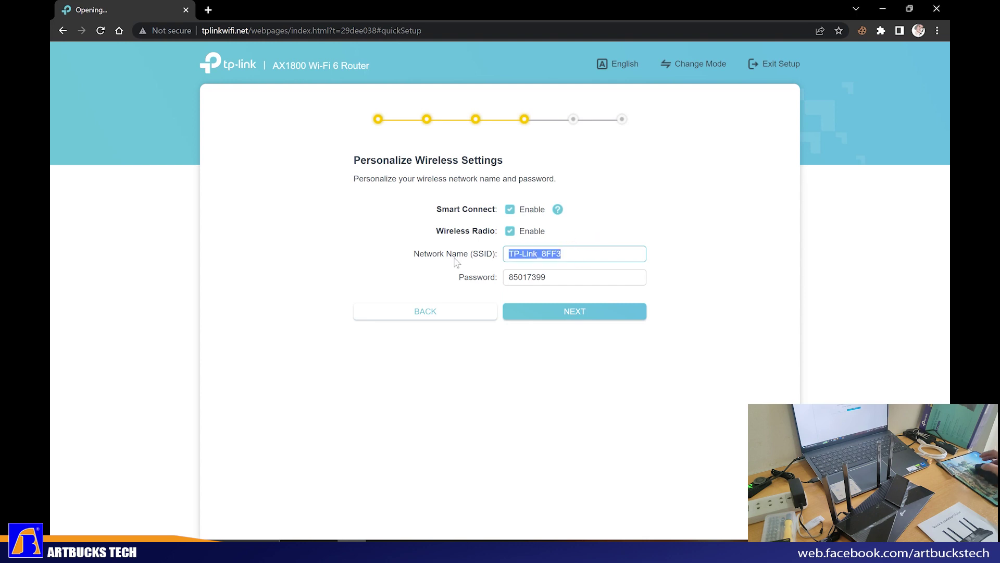
text(ARTBUVKS)
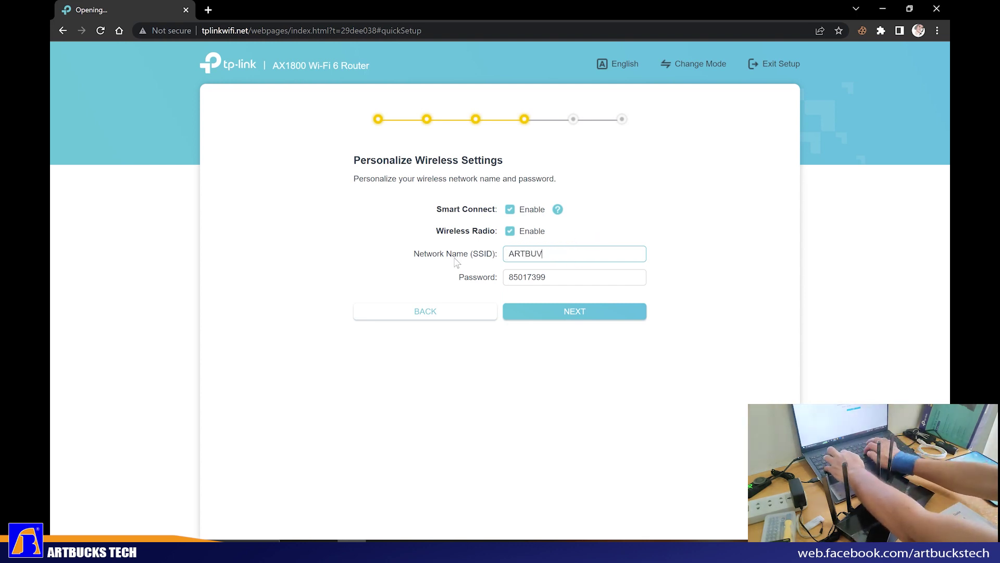
key(BackSpace)
key(BackSpace)
key(BackSpace)
text(CKS)
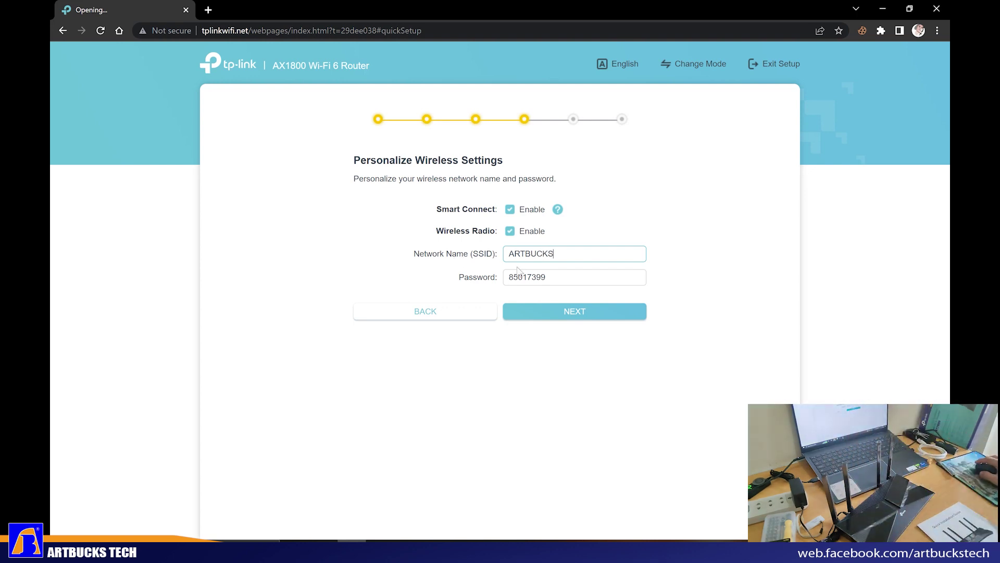
double_click(569, 278)
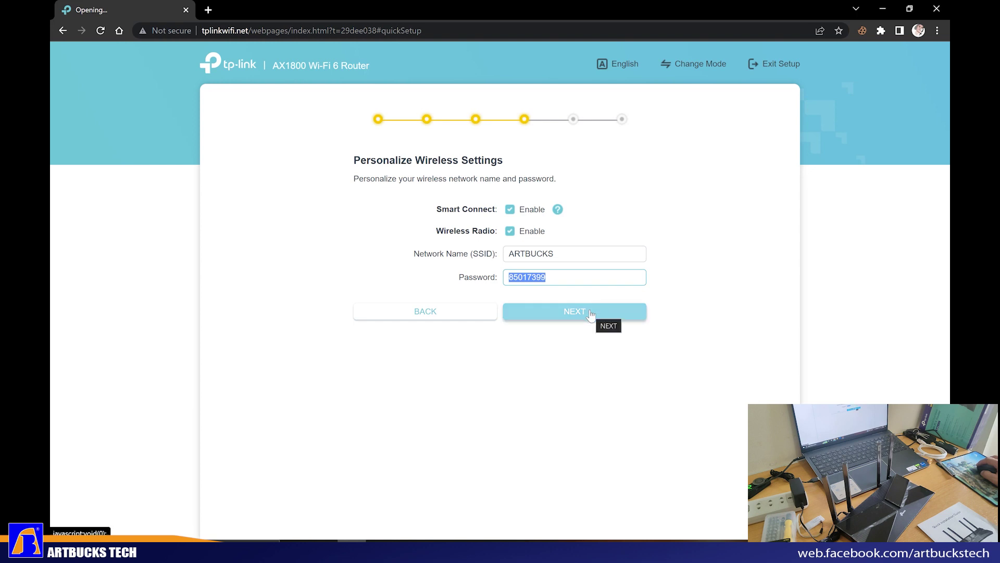
Keep Smart Connect and the wireless radio enabled, then apply the wireless settings
click(509, 211)
click(559, 209)
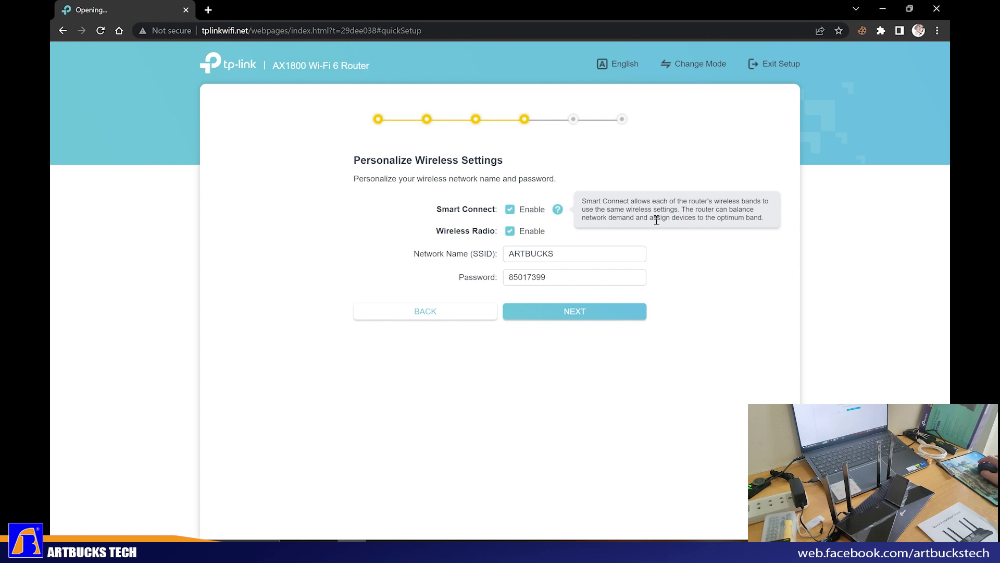
click(509, 231)
click(509, 231)
click(510, 231)
click(509, 231)
click(600, 312)
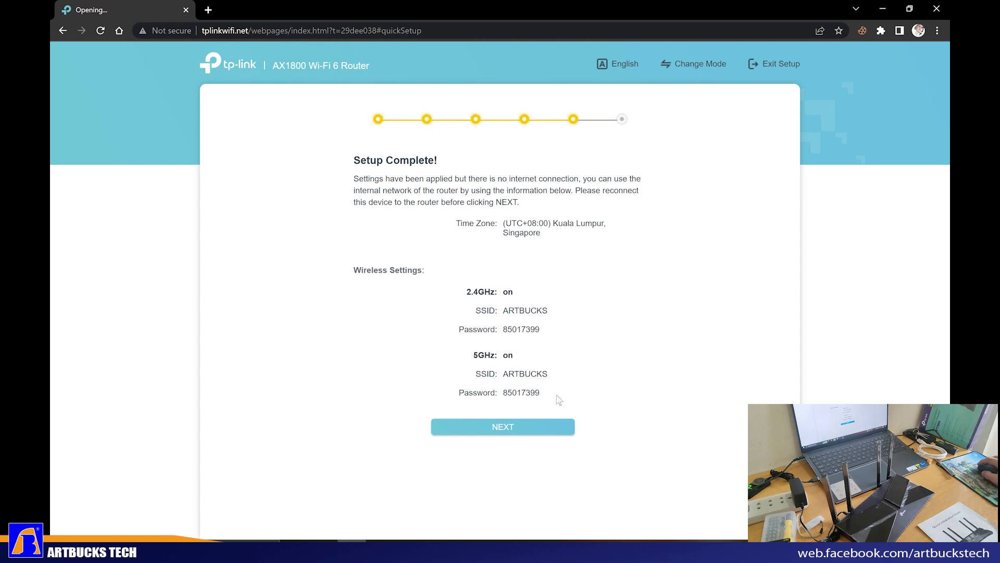
Confirm the setup summary to apply the quick setup settings
click(533, 424)
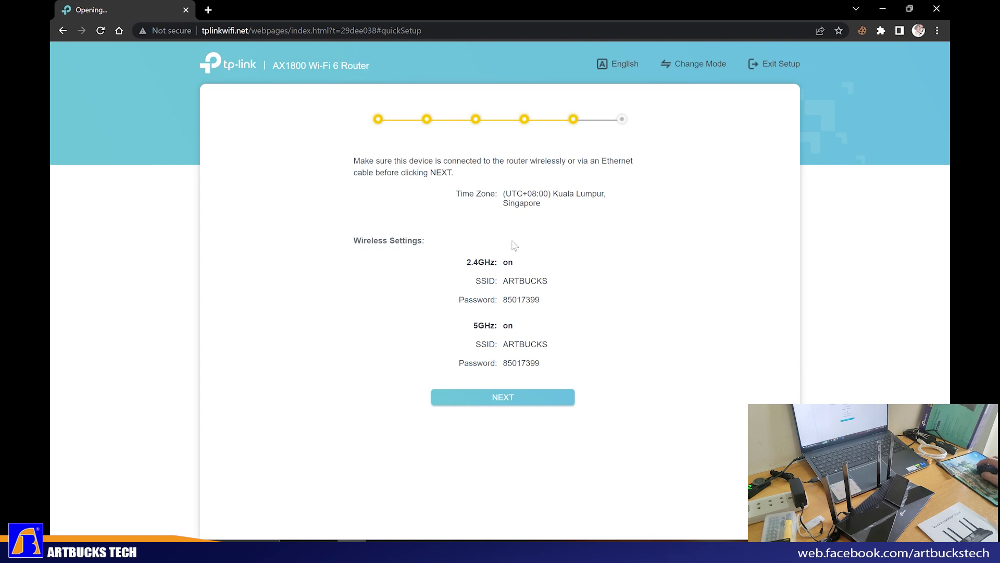
click(530, 402)
click(102, 32)
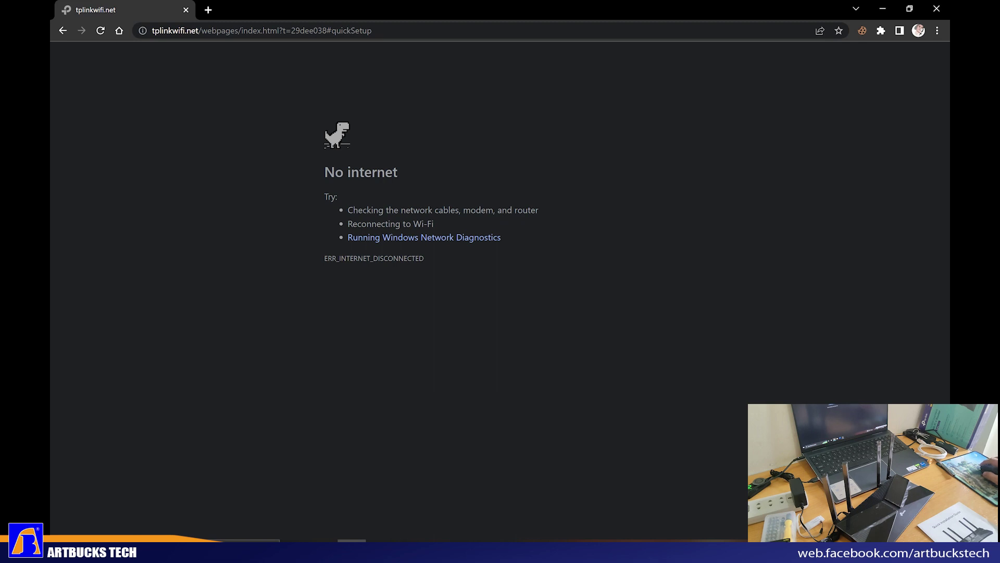
Join the ARTBUCKS Wi-Fi network using its new network security key
click(867, 552)
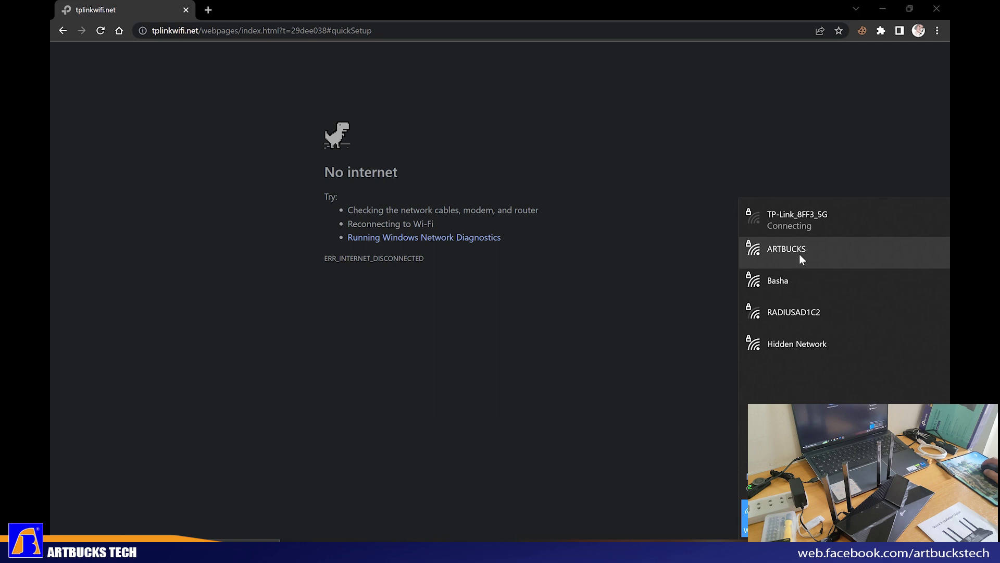
click(799, 254)
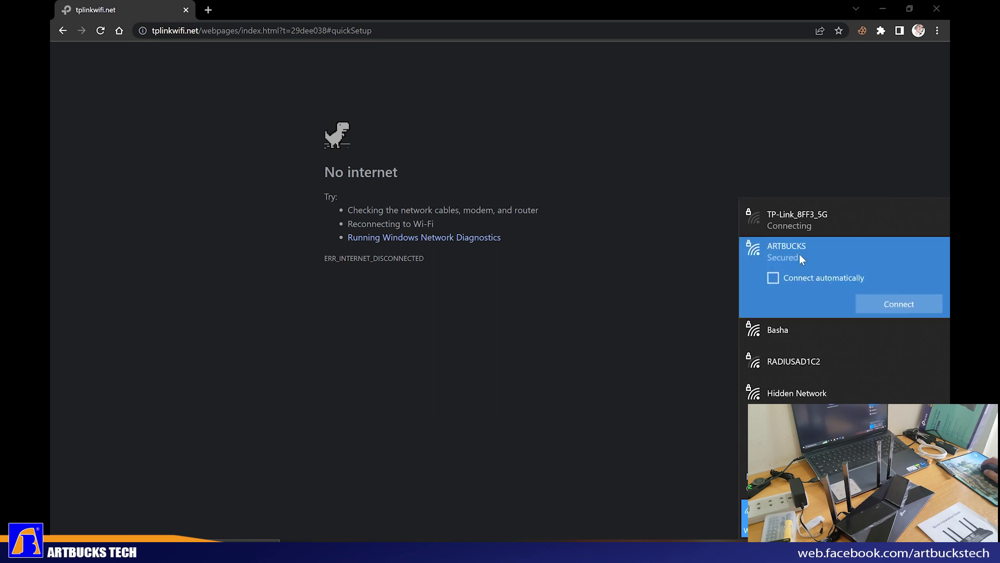
click(890, 305)
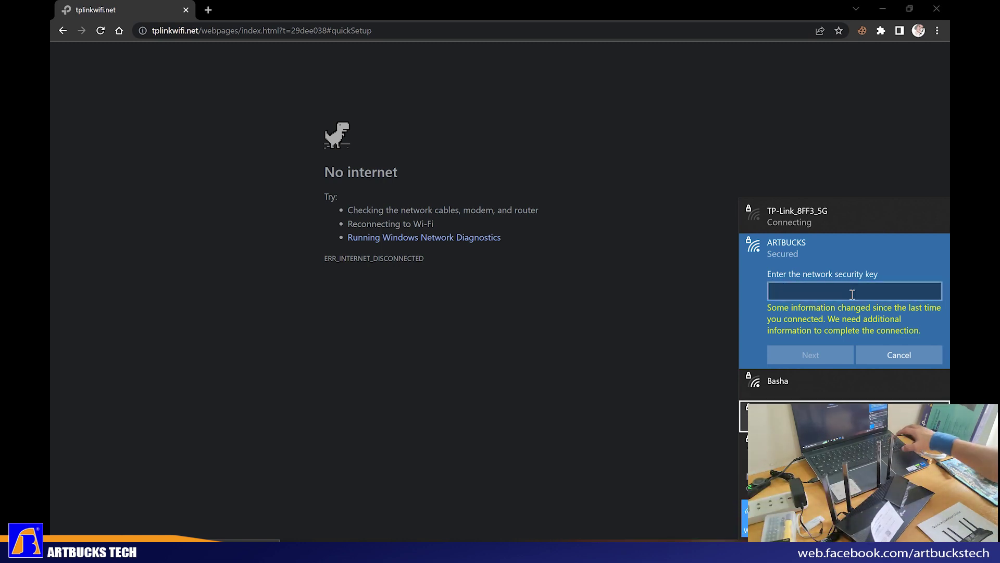
click(852, 294)
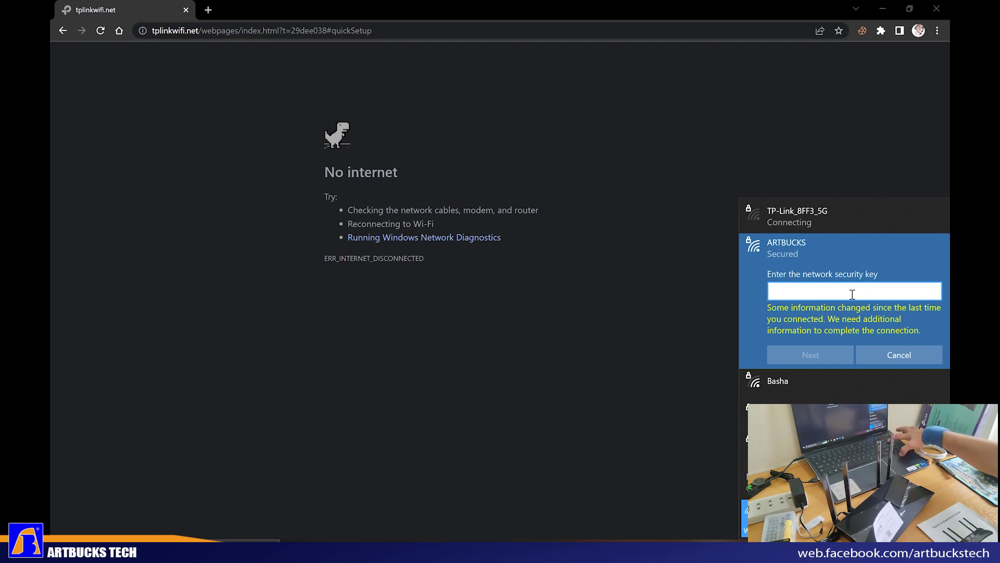
text(••)
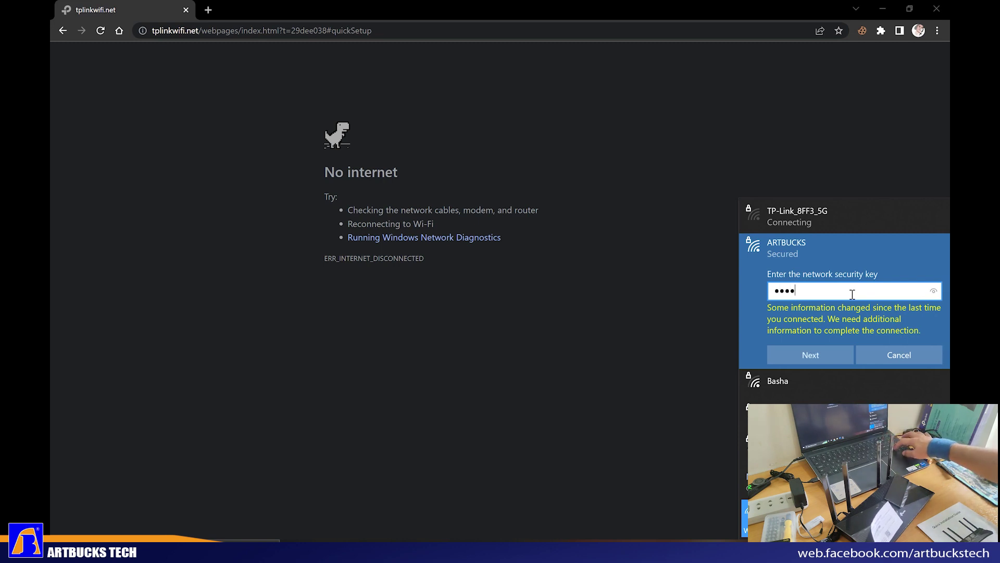
text(•••)
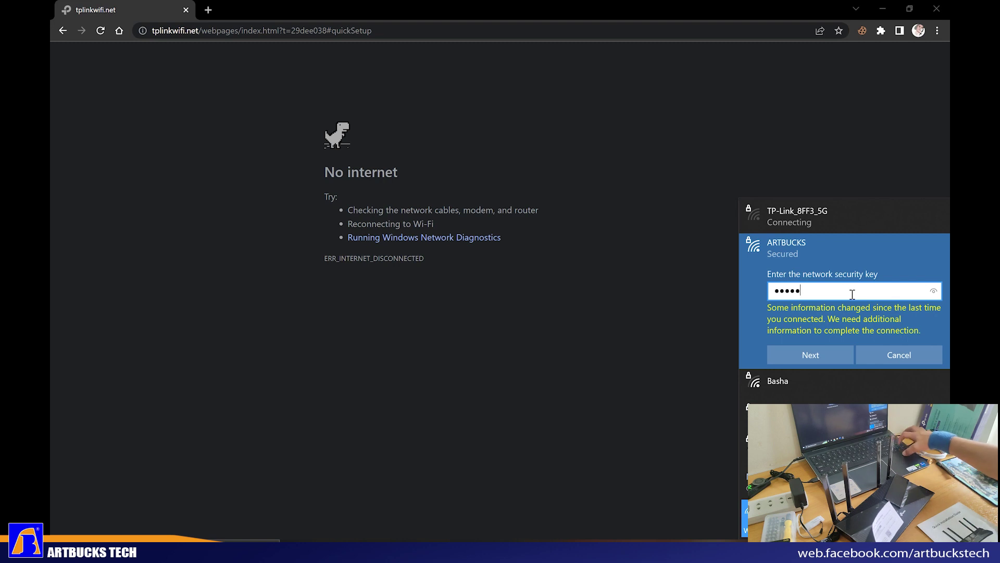
text(•••)
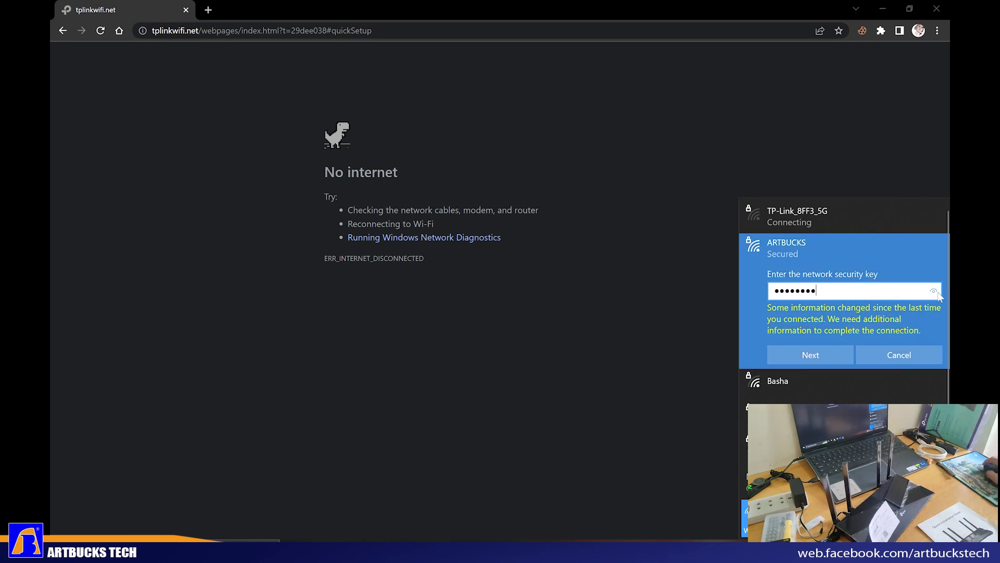
drag(933, 292, 932, 293)
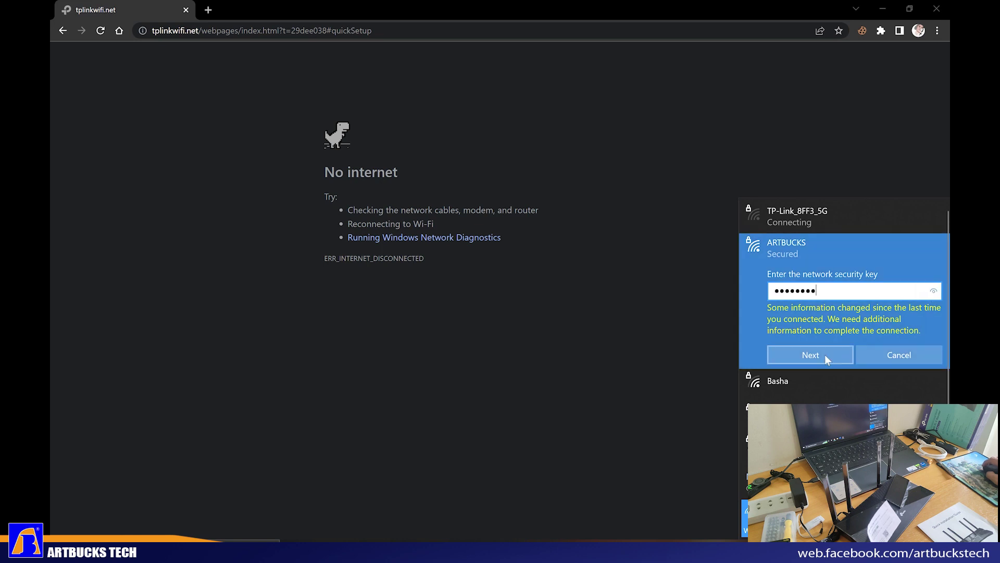
click(825, 356)
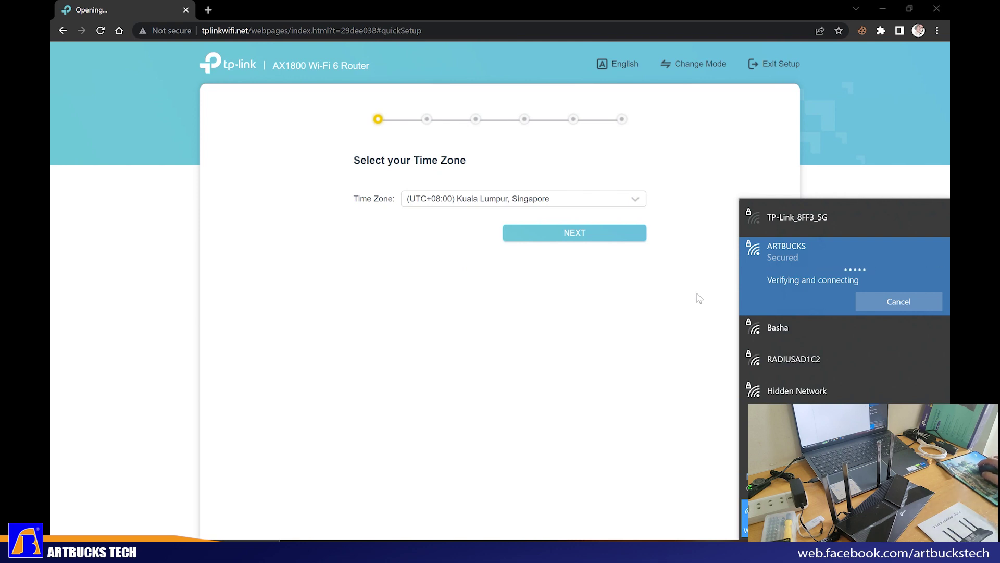
Pass the time zone, internet port and wireless steps, finish setup, and open the Internet section
click(699, 298)
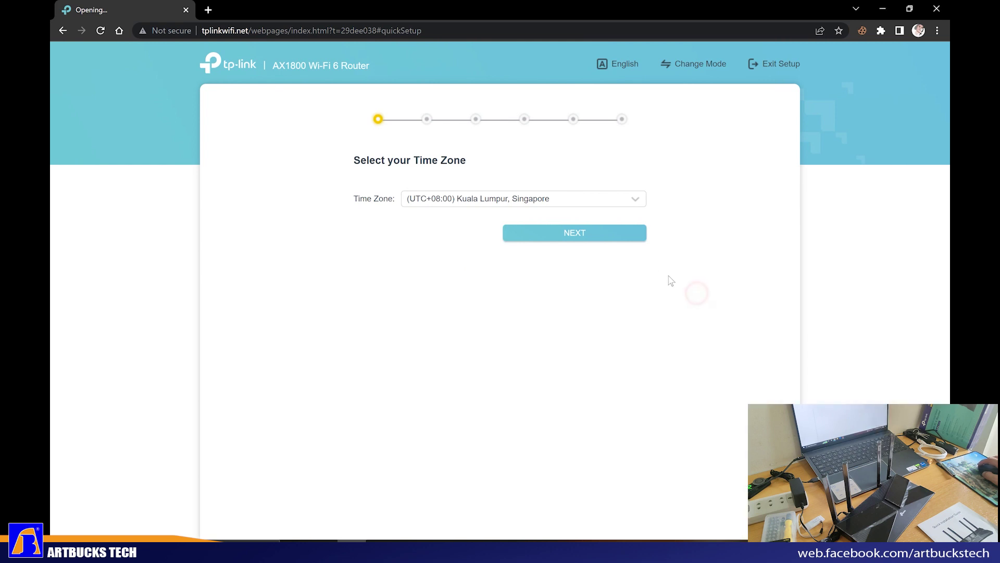
click(629, 237)
click(500, 494)
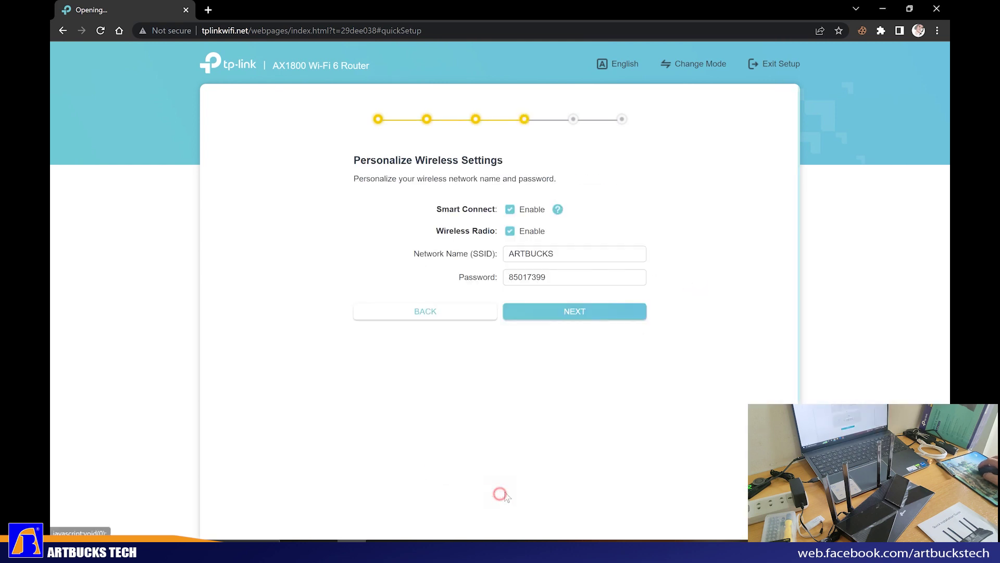
click(623, 318)
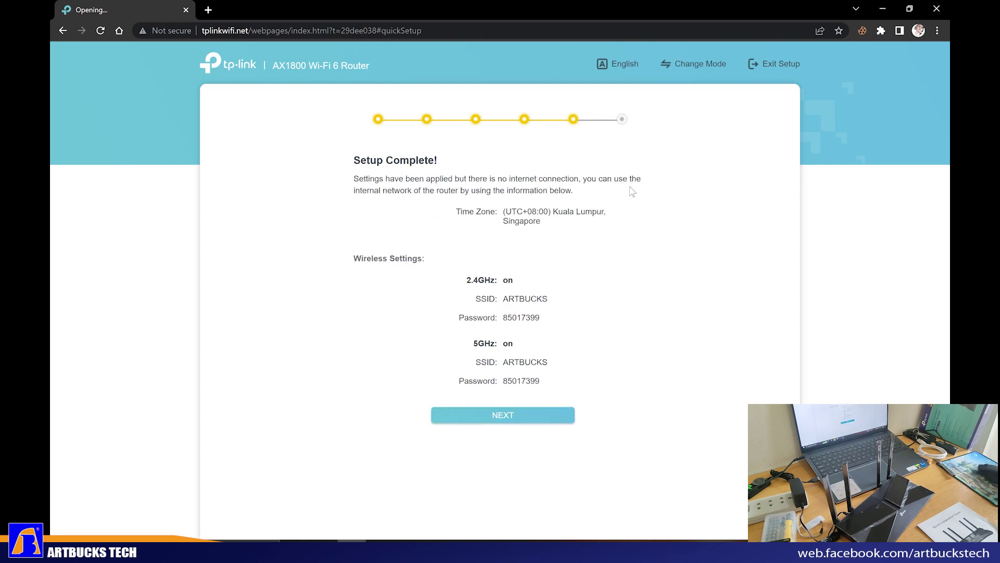
click(542, 415)
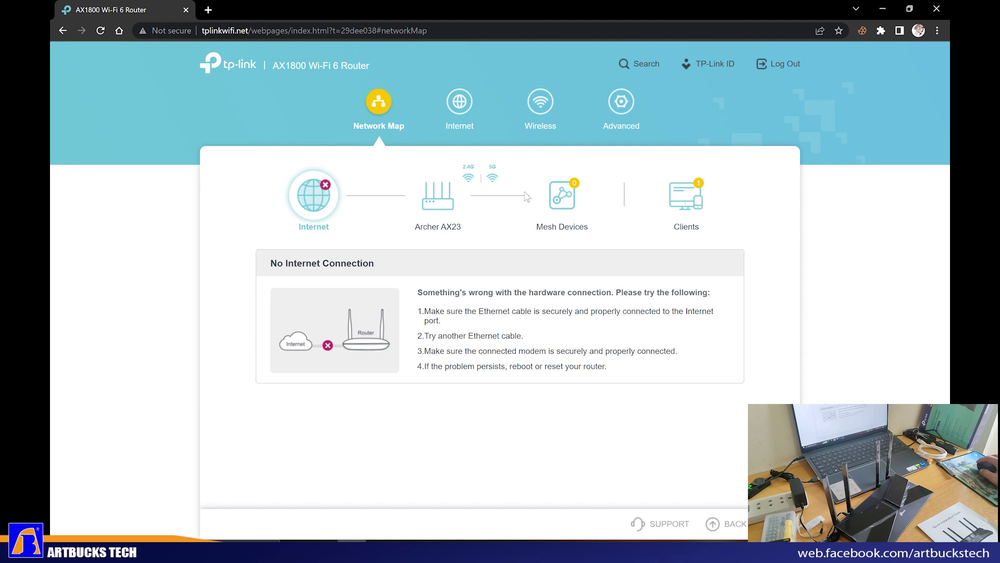
click(461, 107)
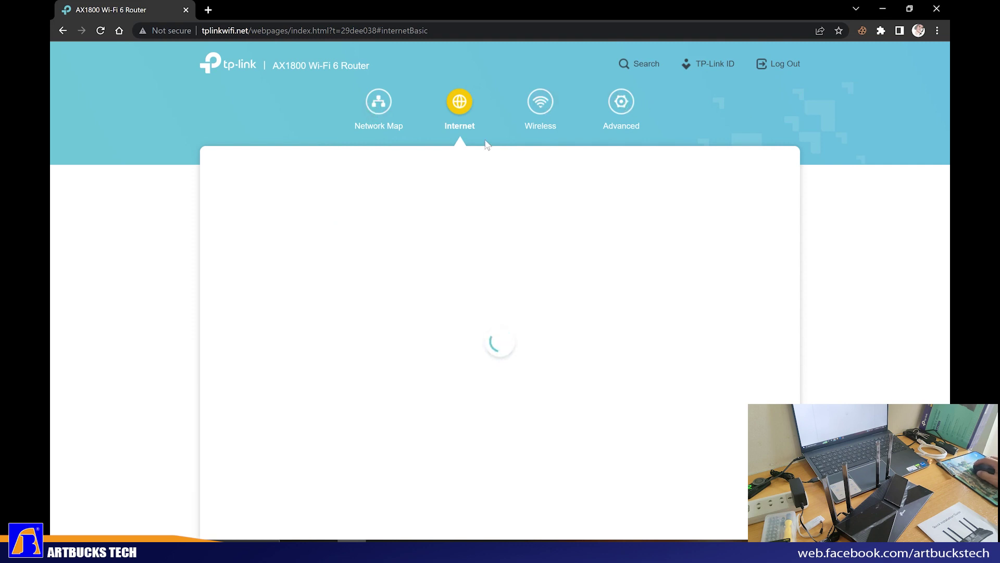
Rejoin ARTBUCKS with Connect automatically ticked, then reload the router's Dynamic IP Internet settings page
click(100, 30)
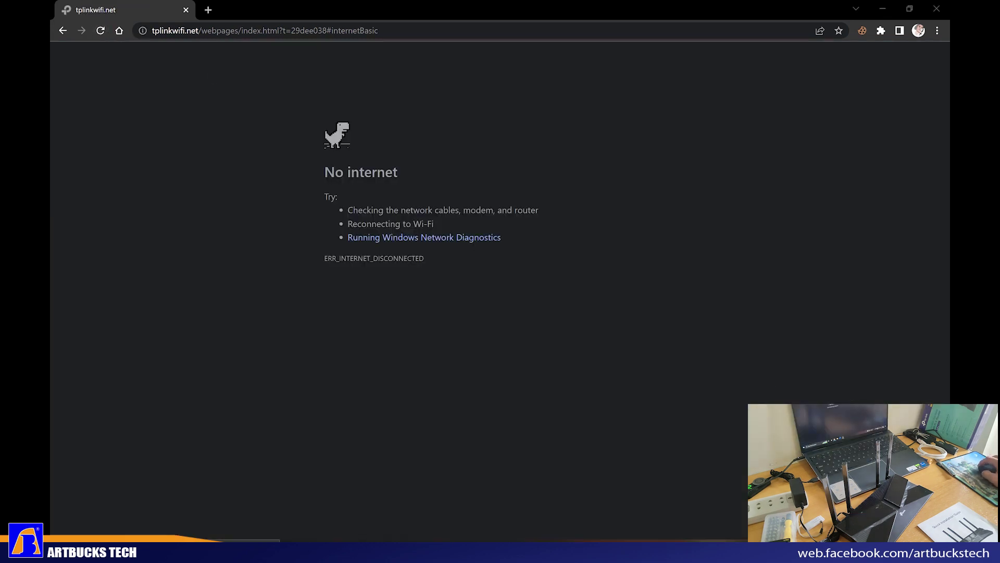
click(880, 552)
click(805, 223)
click(802, 245)
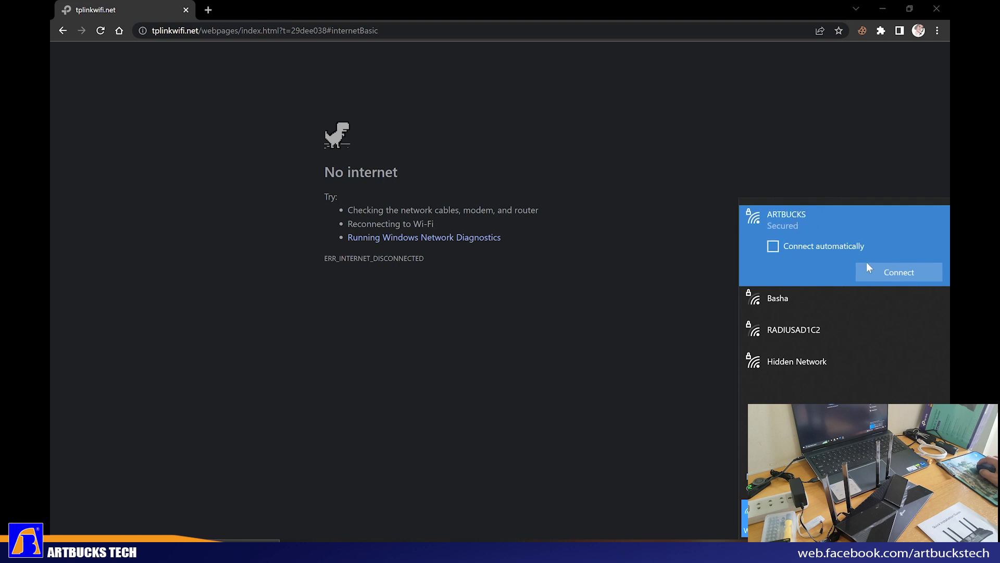
click(866, 264)
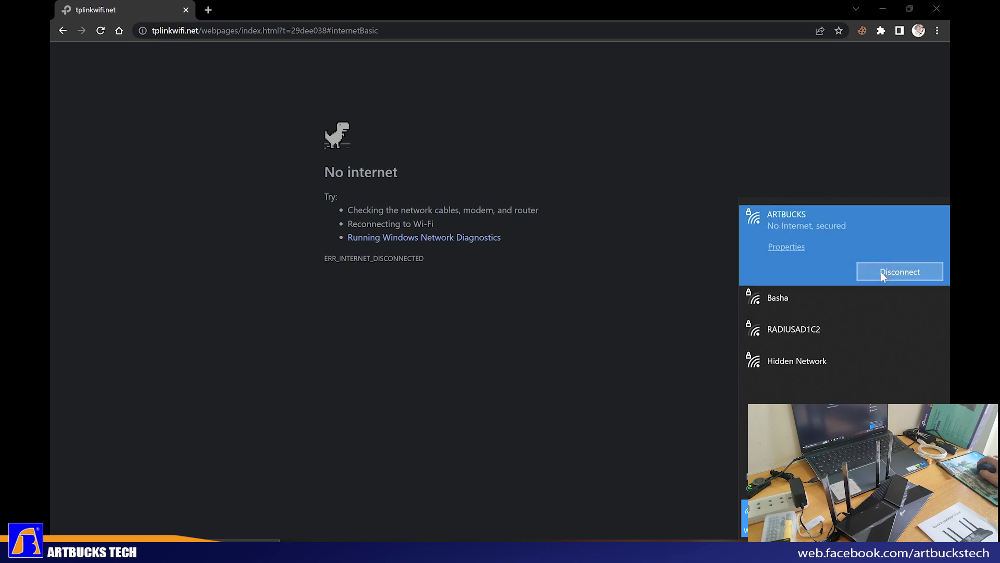
click(101, 31)
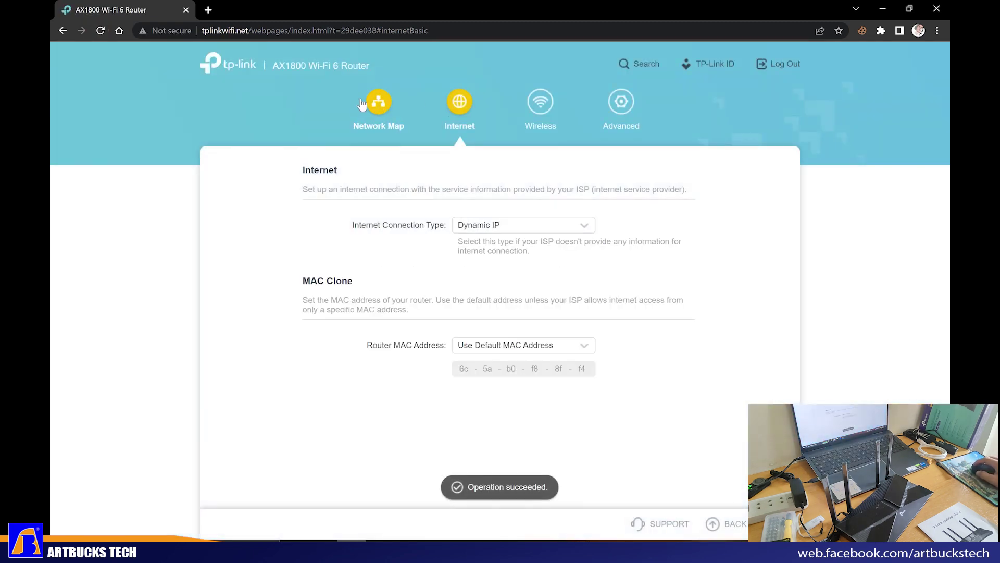
Go back to the Network Map overview as the router login screen reappears
click(378, 116)
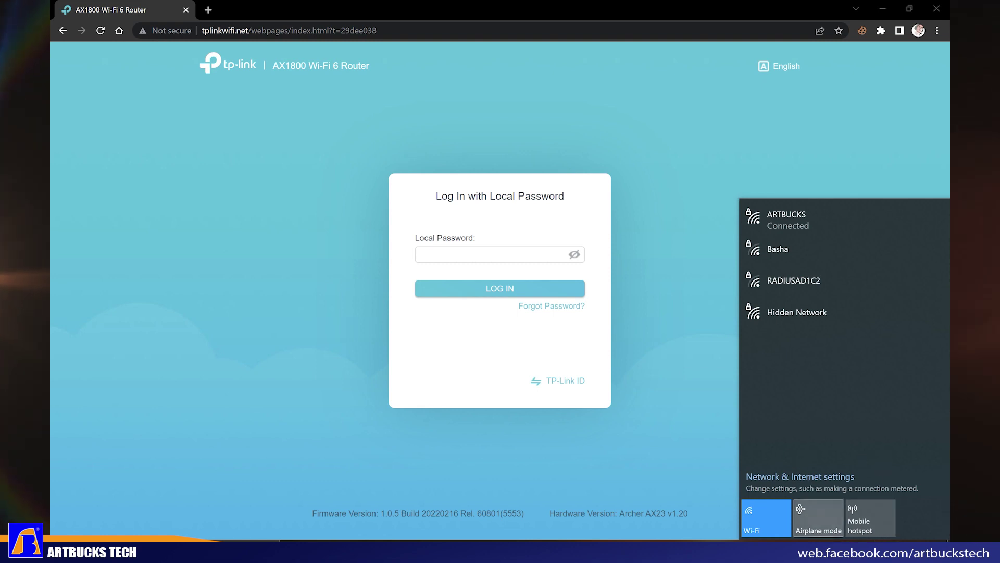
Close the Wi-Fi list, reload the login page, and log in with the router's local password
key(Escape)
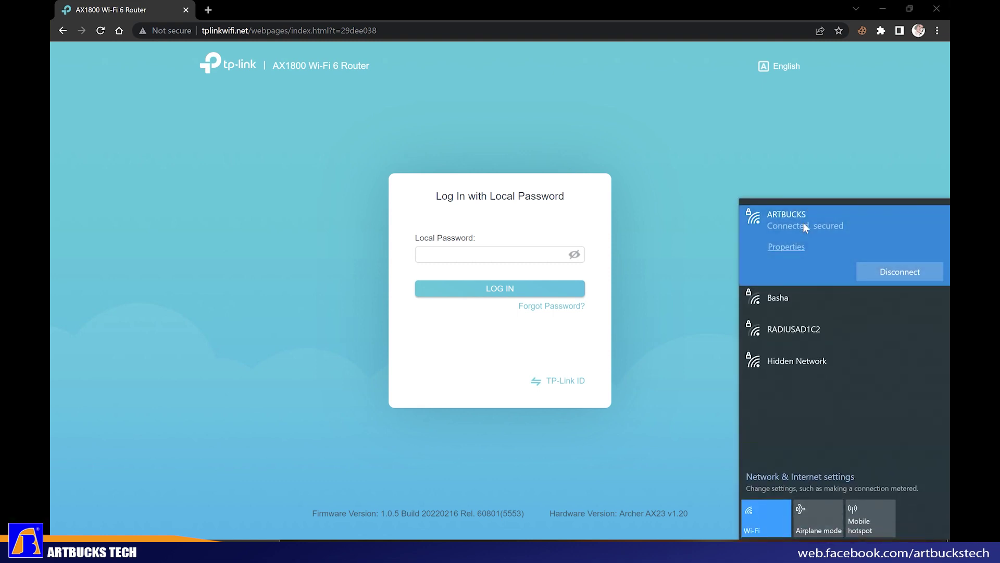
click(500, 253)
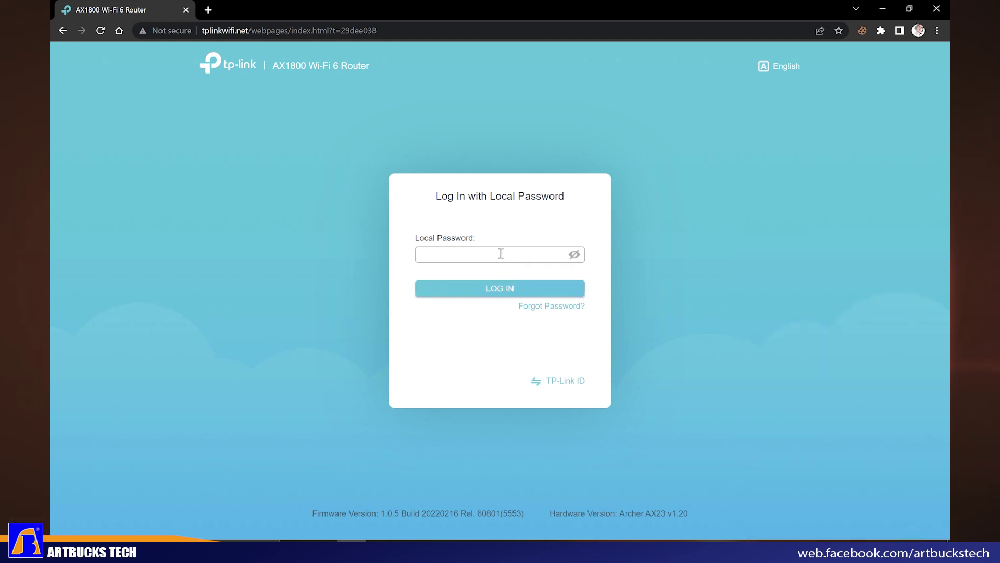
click(102, 32)
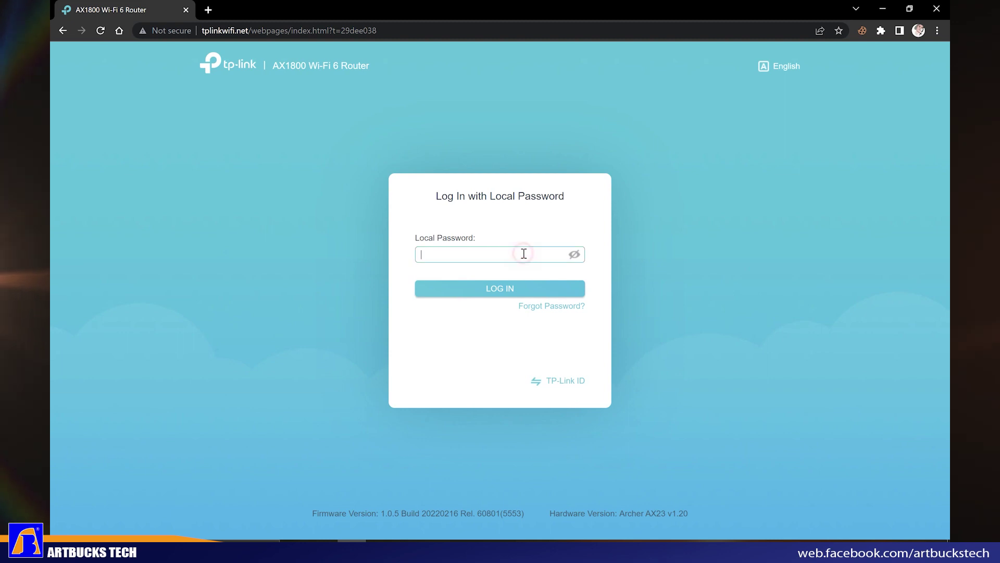
click(523, 253)
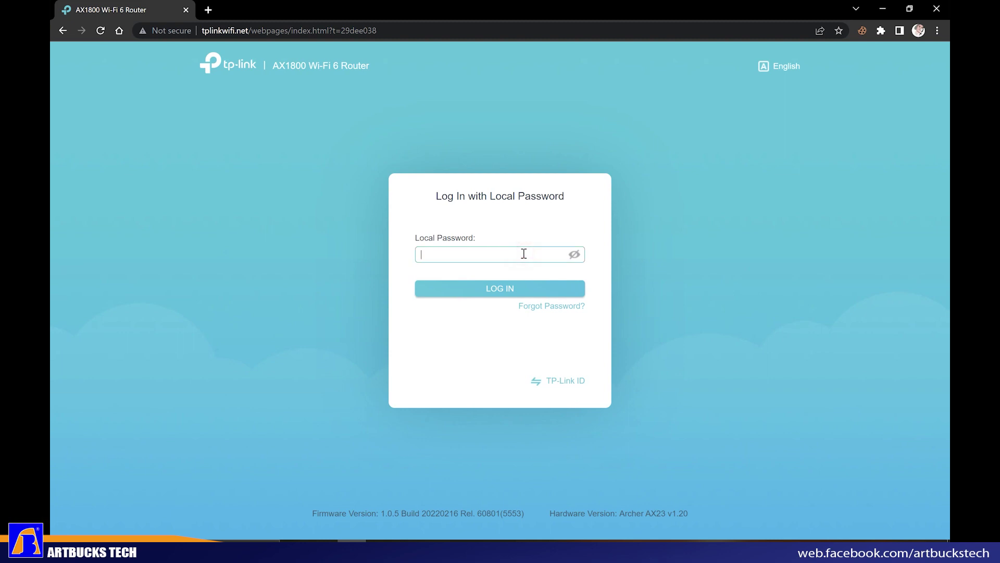
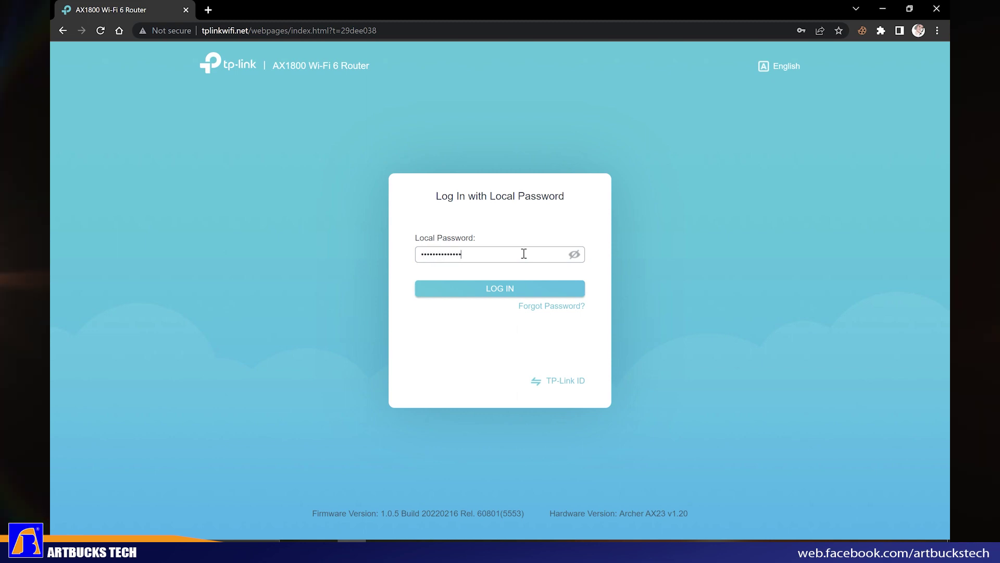
click(530, 286)
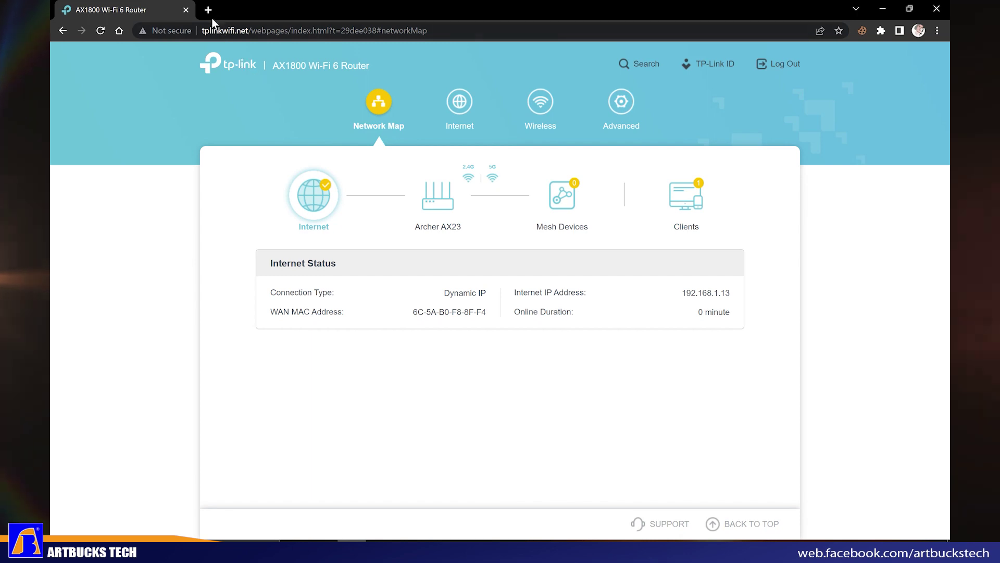
Show Fast.com's latency and upload details for the 450 Mbps test, then return to the router tab
click(210, 12)
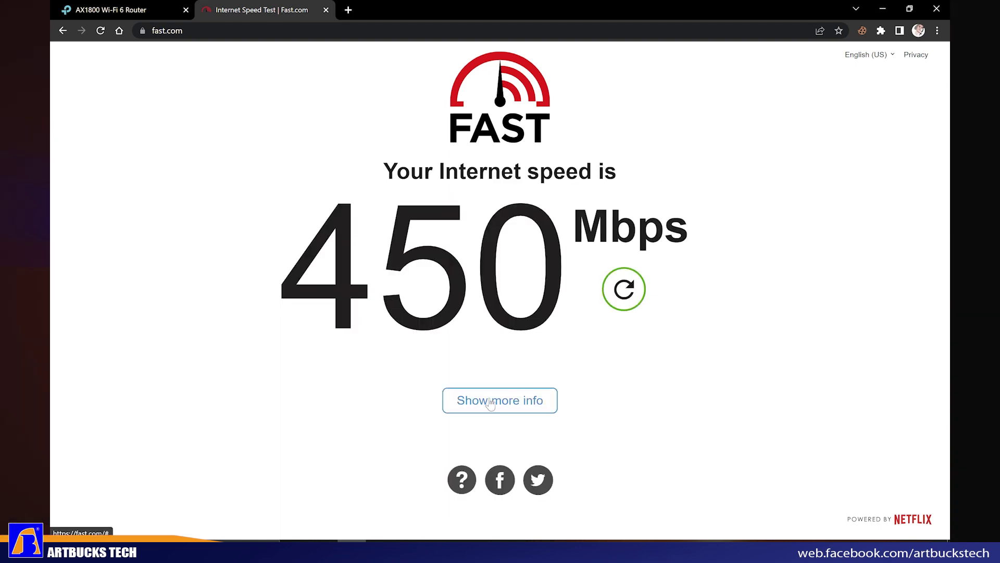
click(490, 404)
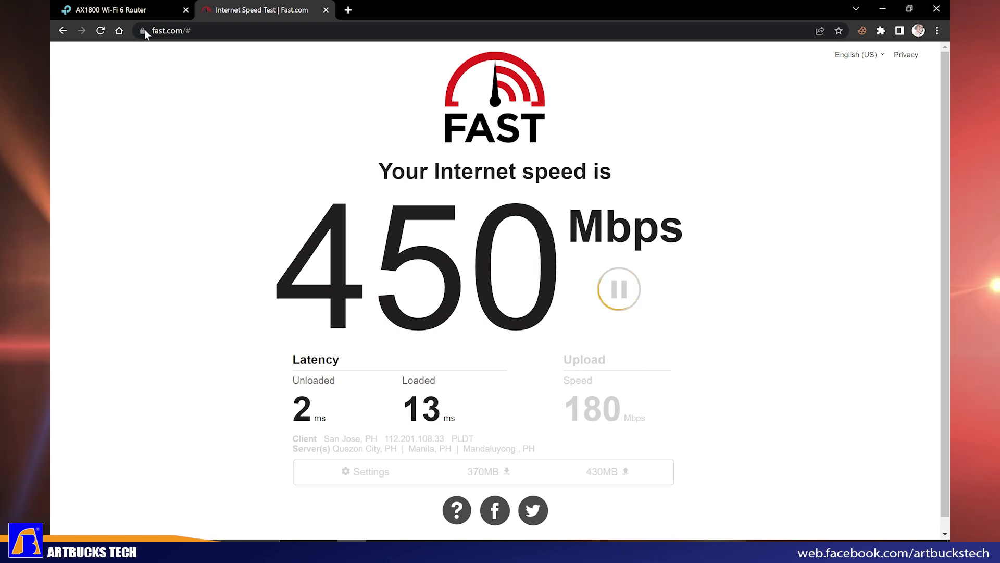
click(119, 9)
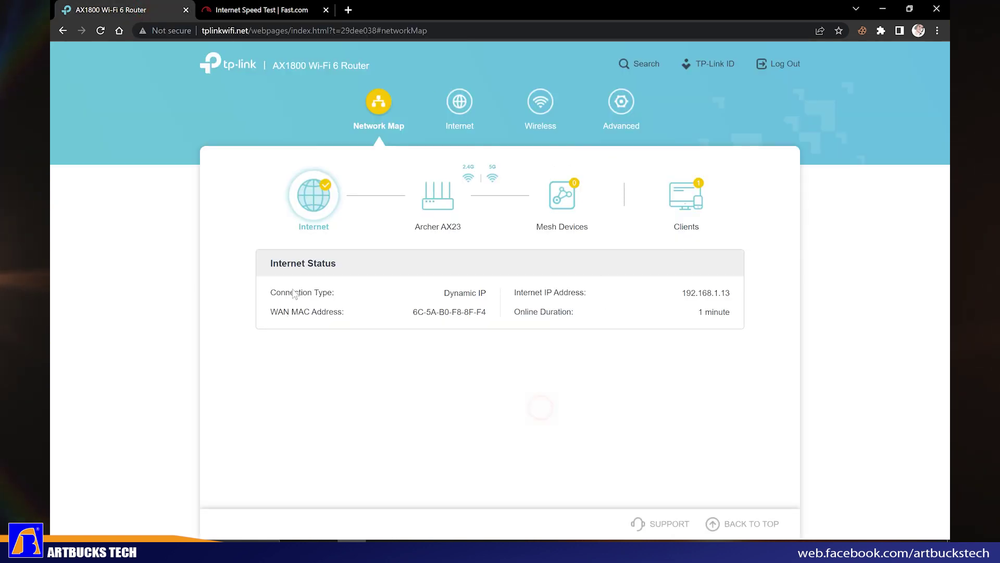
Review Internet MAC options and the ARTBUCKS and Guest Network wireless settings, then go to Advanced
click(461, 104)
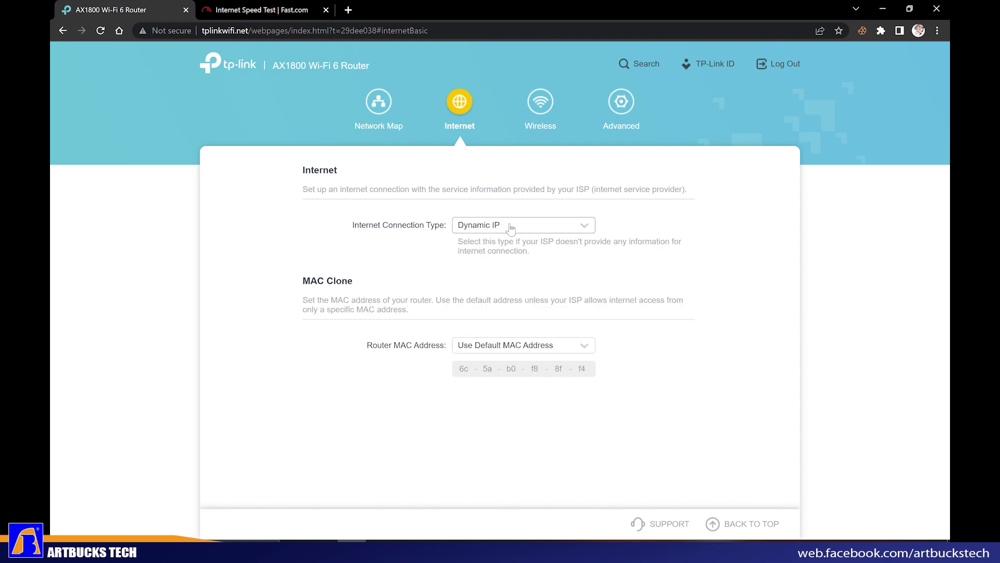
click(546, 349)
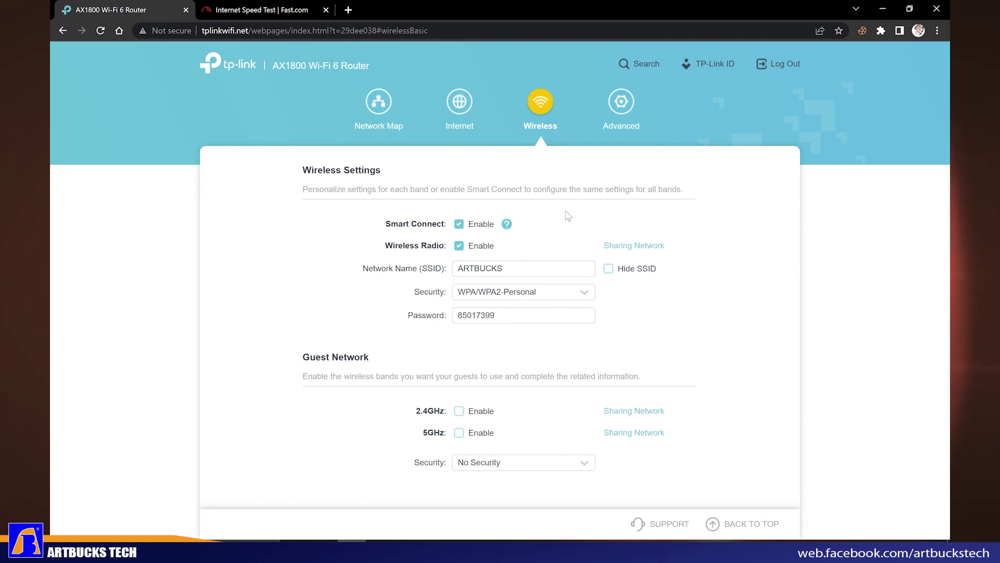
drag(518, 272, 442, 273)
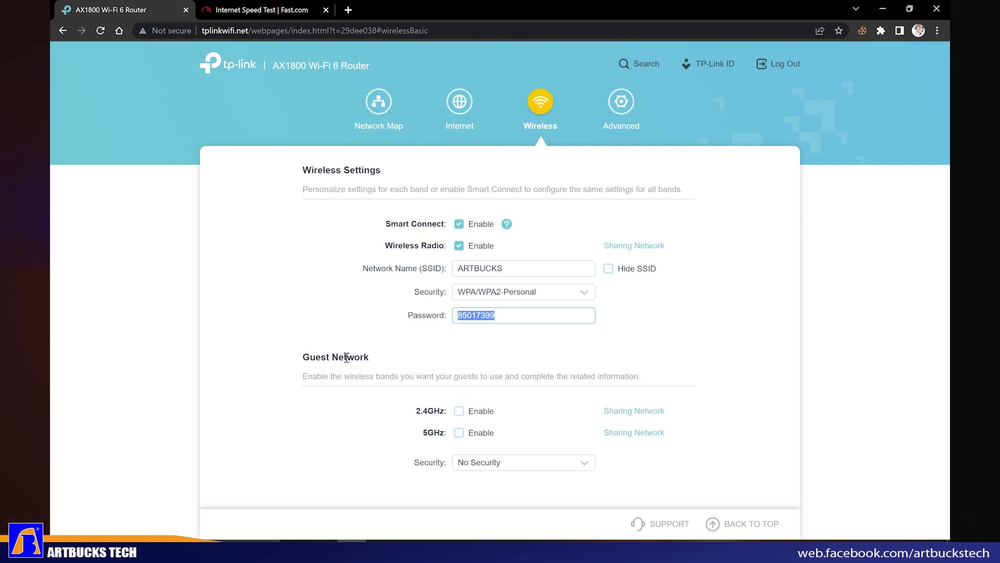
drag(303, 358, 379, 357)
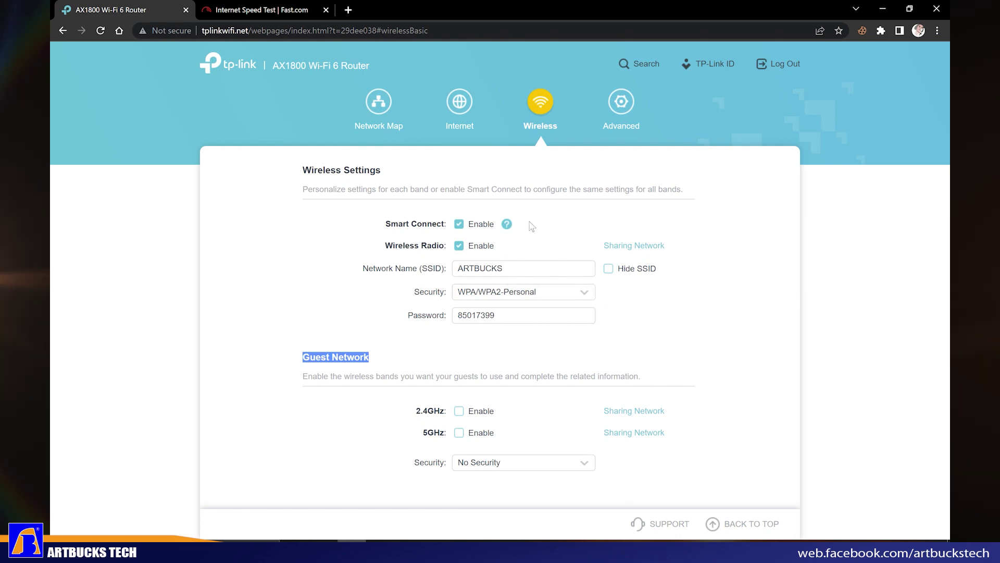
click(308, 358)
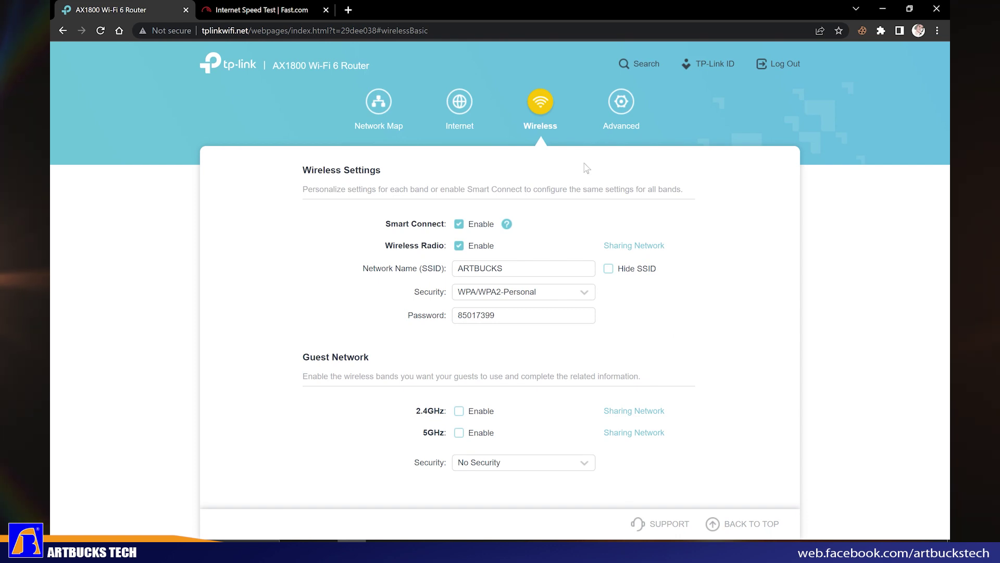
click(621, 103)
scroll(704, 213, down, 2)
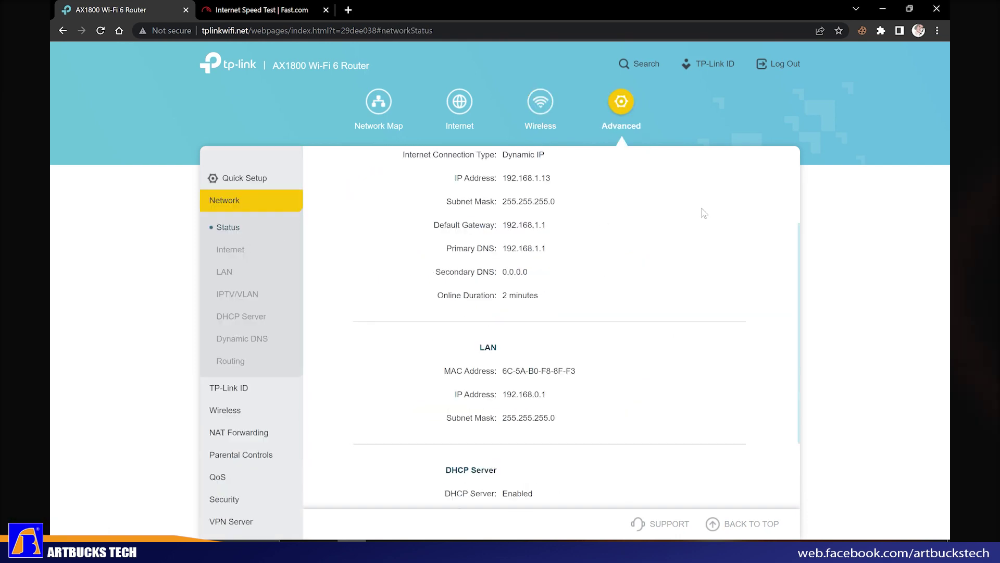
scroll(672, 223, up, 2)
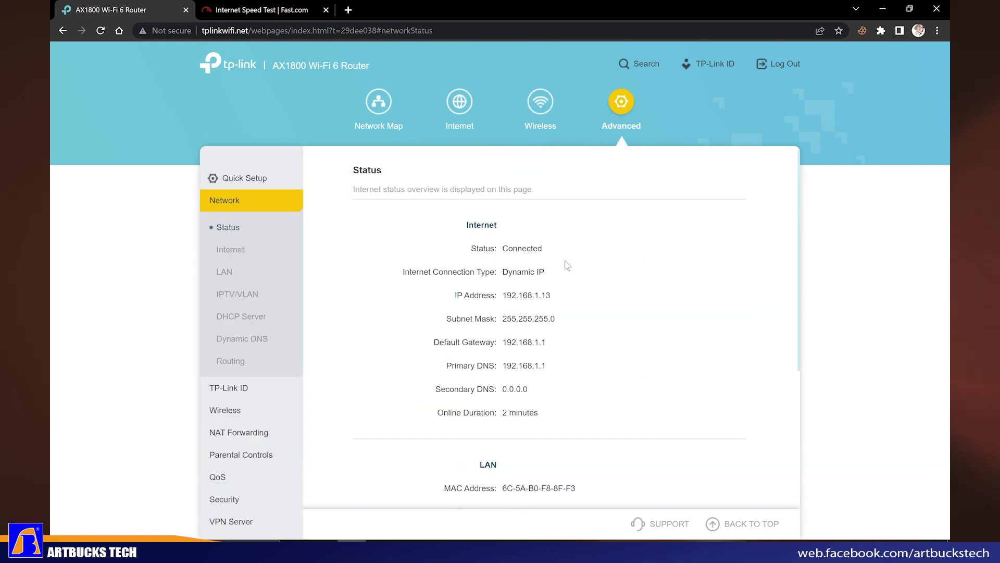
double_click(511, 343)
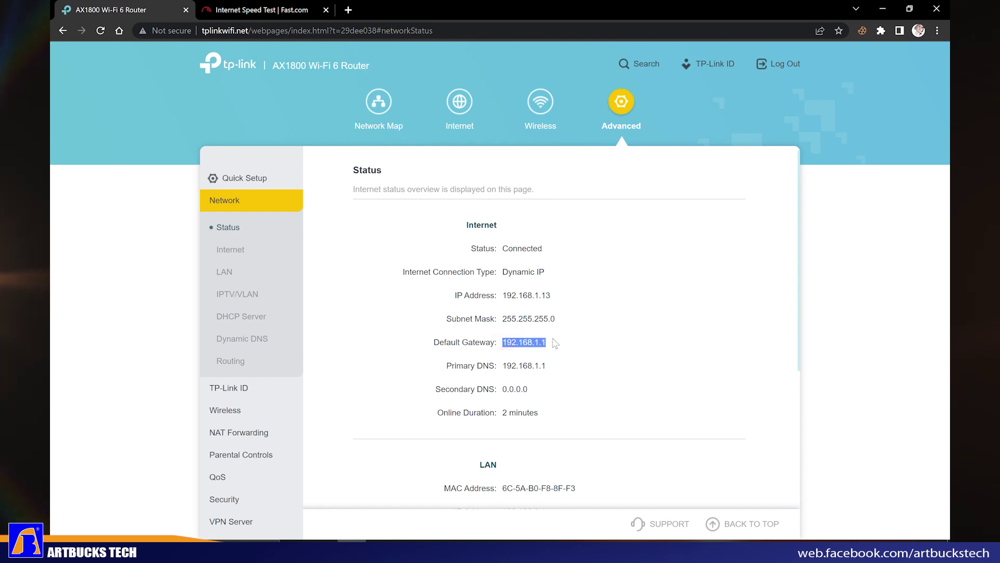
click(348, 10)
click(368, 29)
text(1)
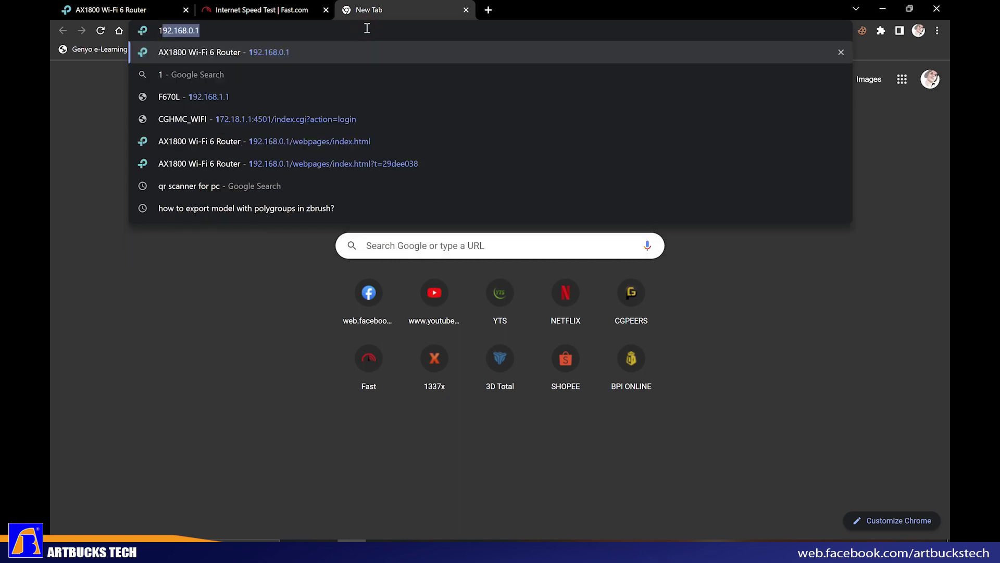
text(92.168)
key(BackSpace)
key(BackSpace)
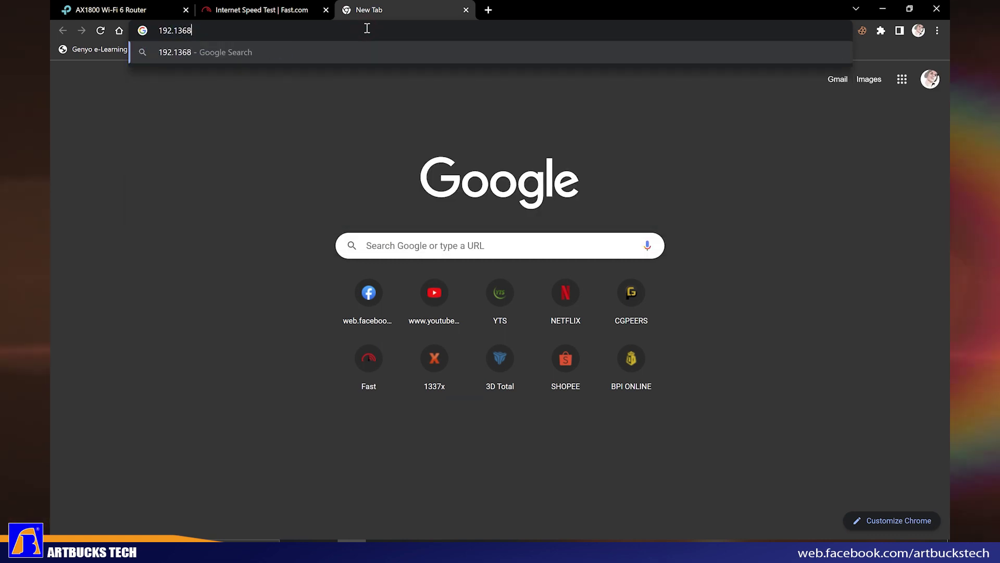
text(3)
key(BackSpace)
text(6)
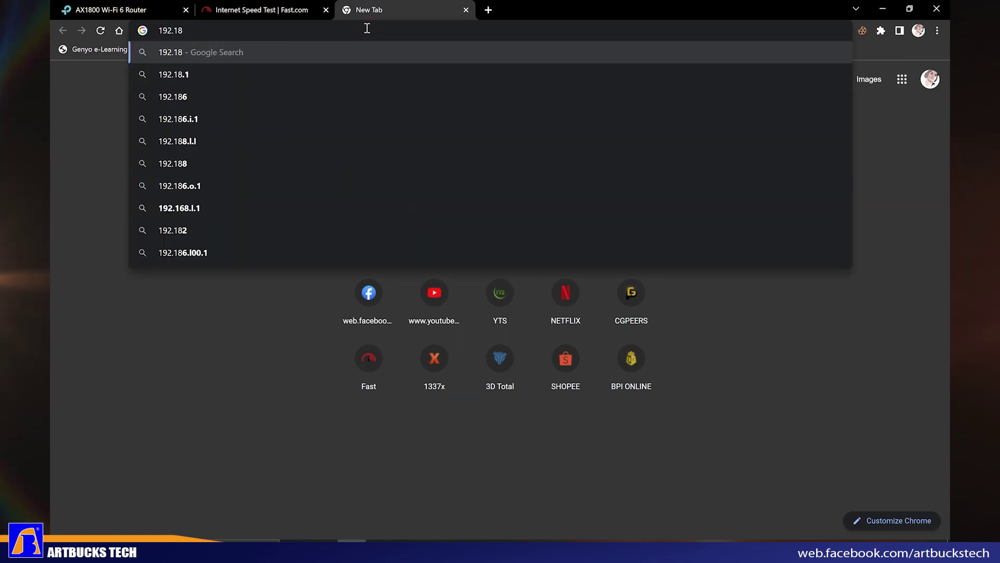
key(BackSpace)
key(ctrl+w)
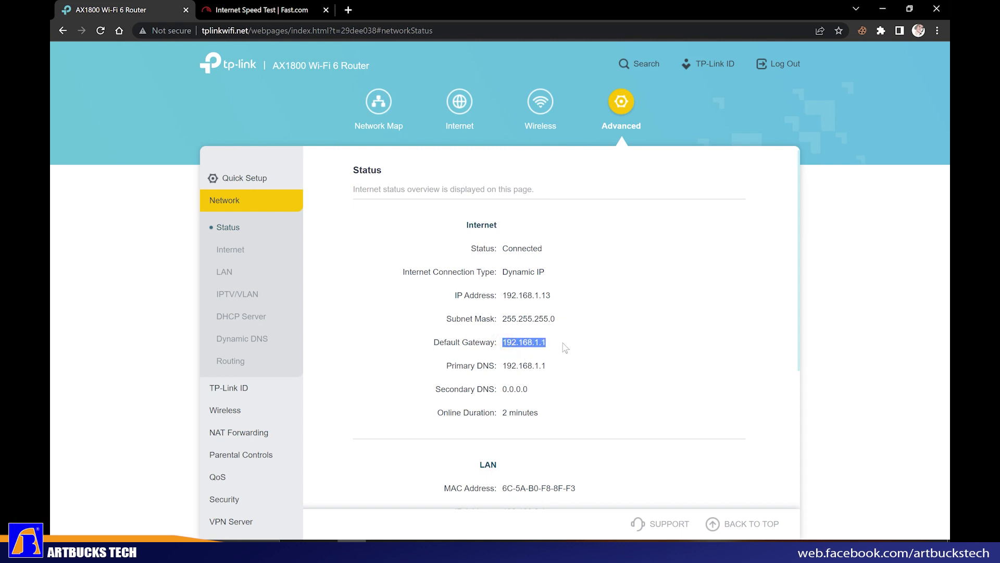
drag(507, 295, 554, 298)
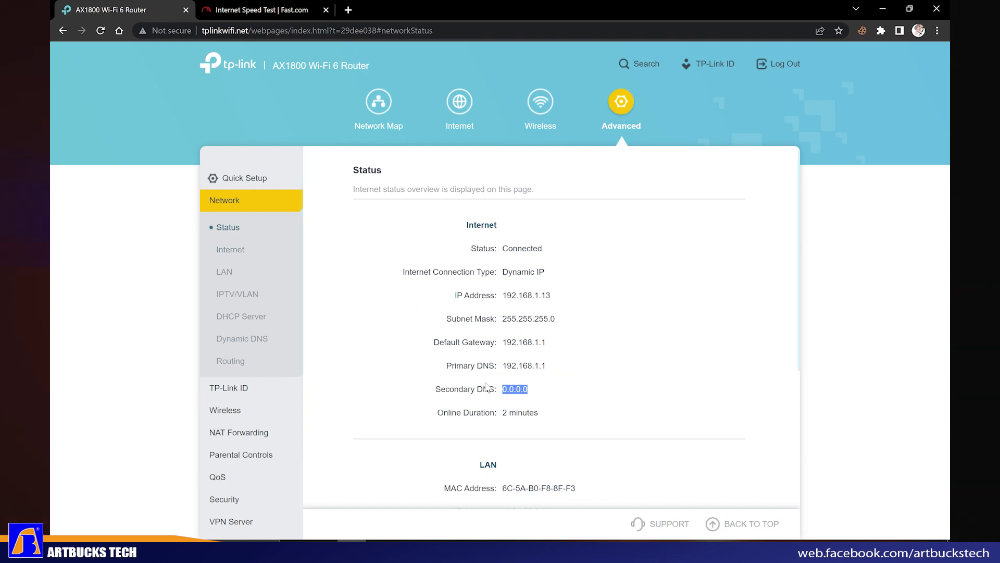
Browse the Network pages: Internet, IPTV/VLAN, DHCP Server, Dynamic DNS and TP-Link ID
click(236, 248)
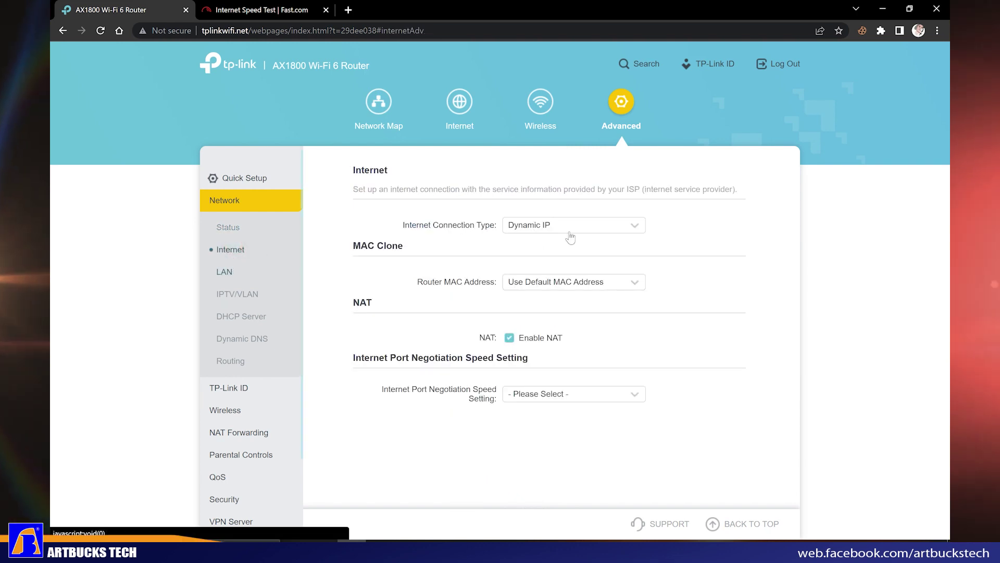
click(235, 293)
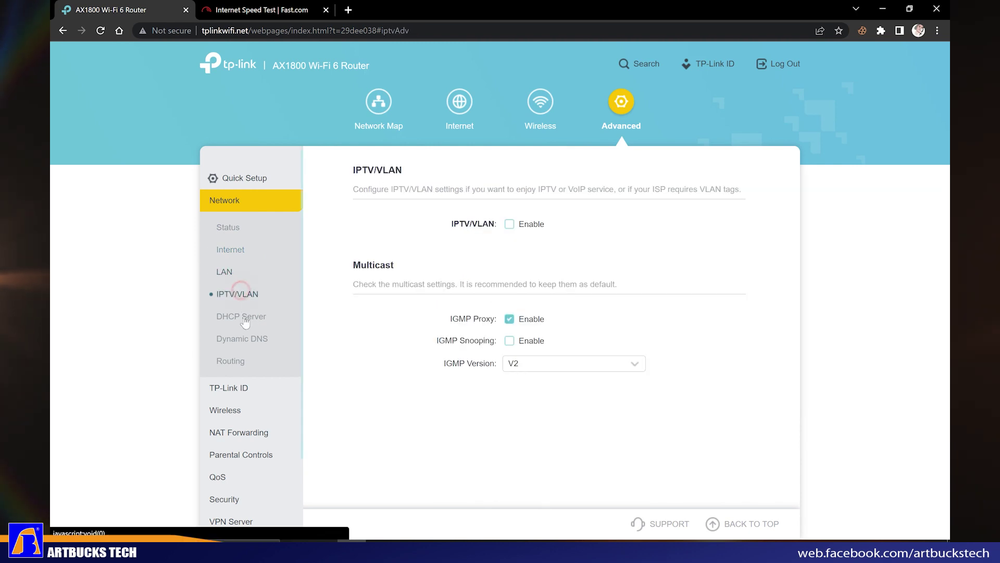
click(243, 316)
click(243, 336)
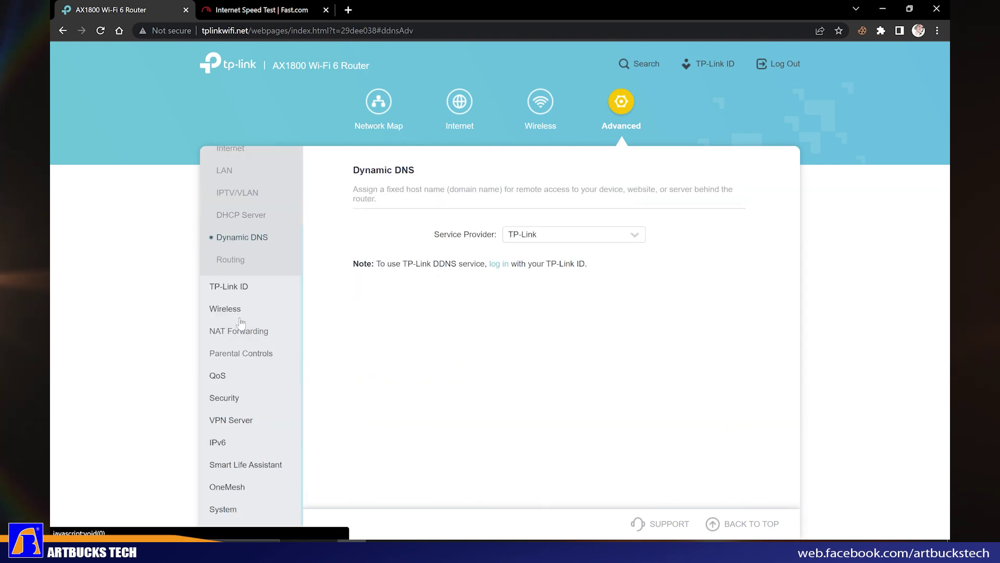
click(237, 286)
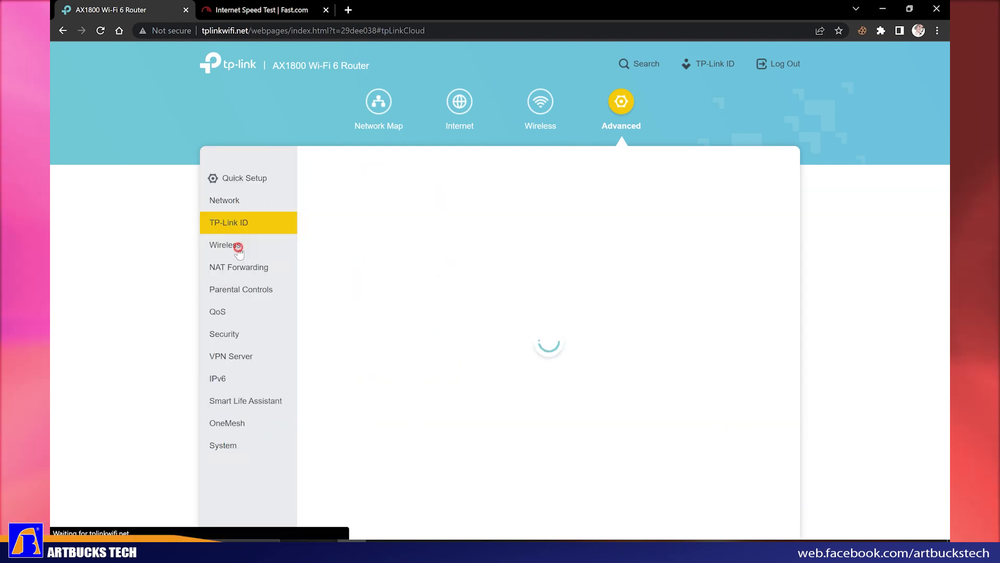
View Port Forwarding, Port Triggering, Parental Controls and QoS upload bandwidth unit choices
click(244, 266)
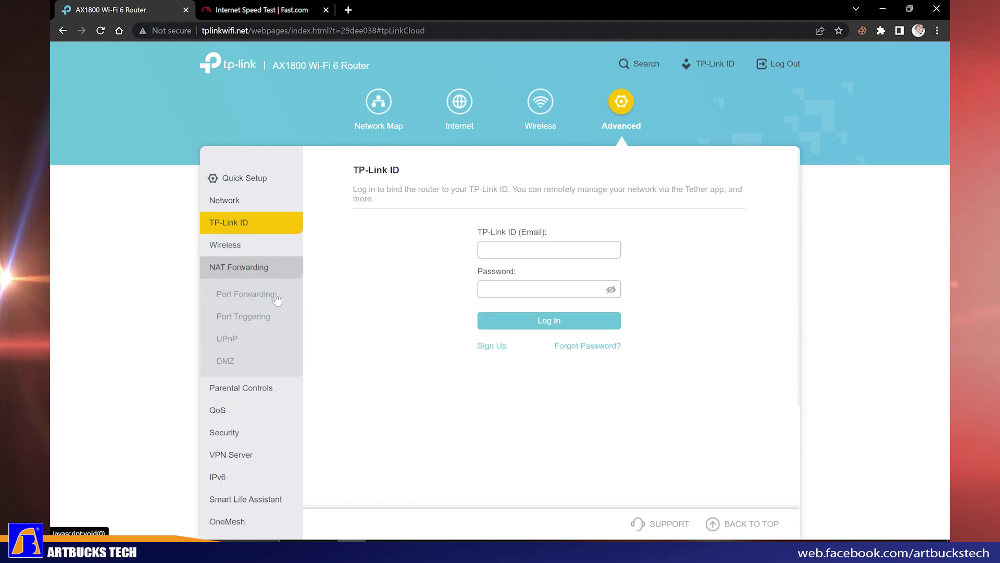
click(275, 295)
click(258, 319)
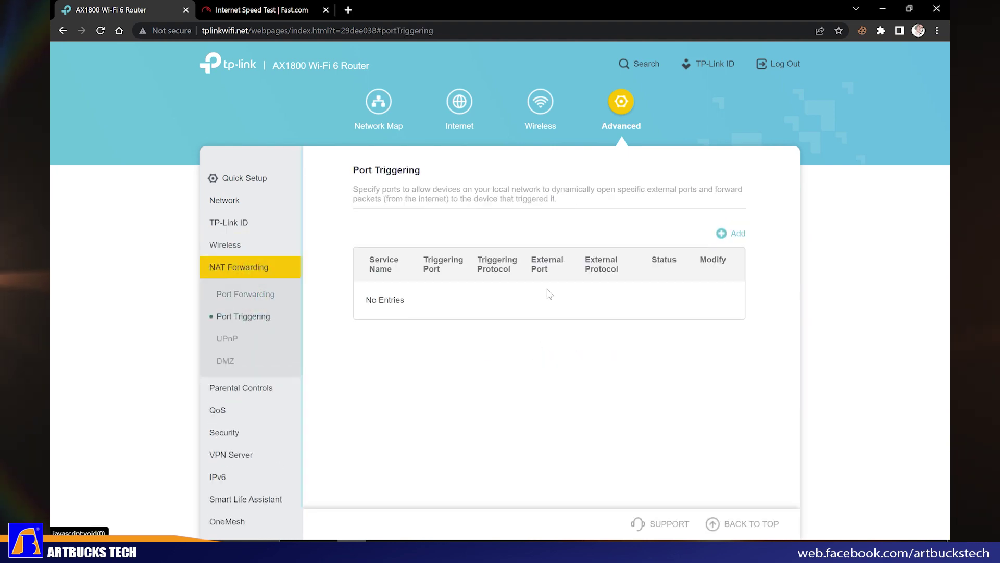
click(262, 392)
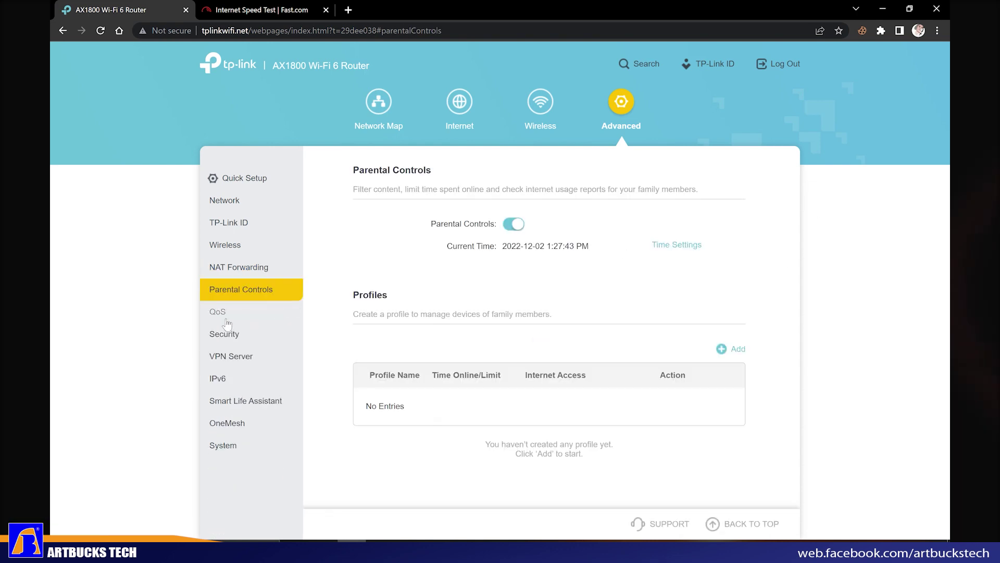
click(217, 312)
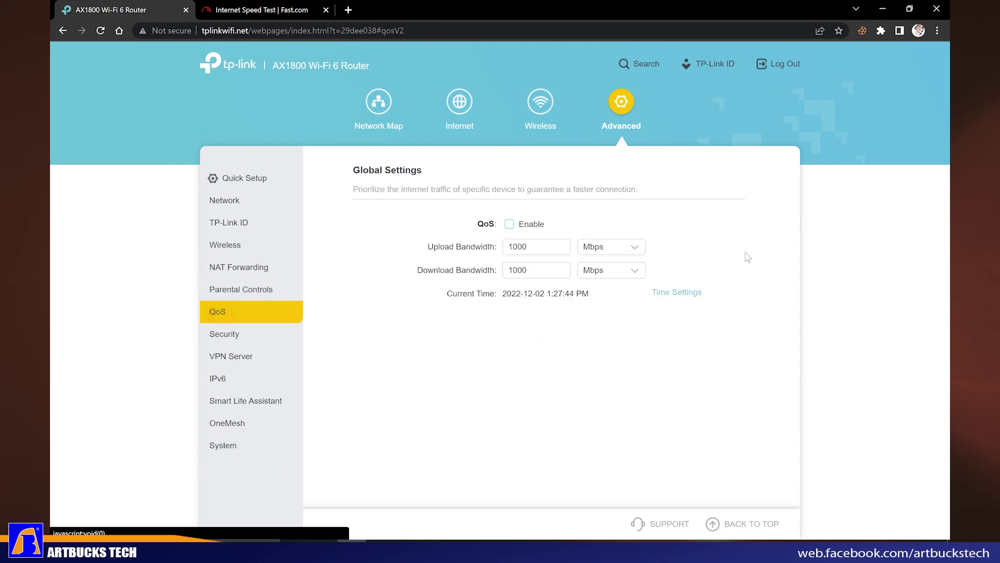
click(639, 251)
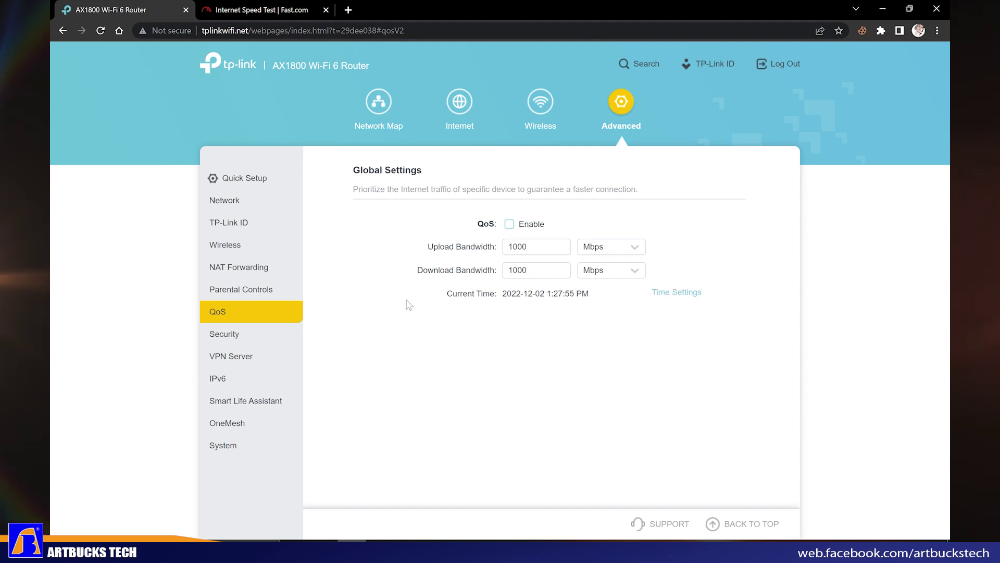
Browse Security's Access Control, IP & MAC Binding and ALG, then VPN Server, IPv6 and OneMesh
click(235, 343)
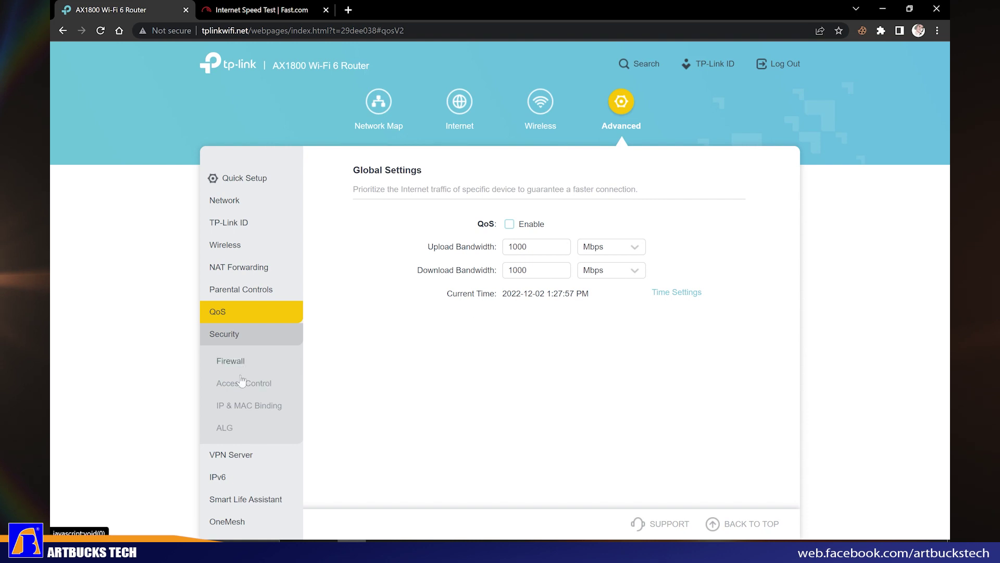
click(257, 383)
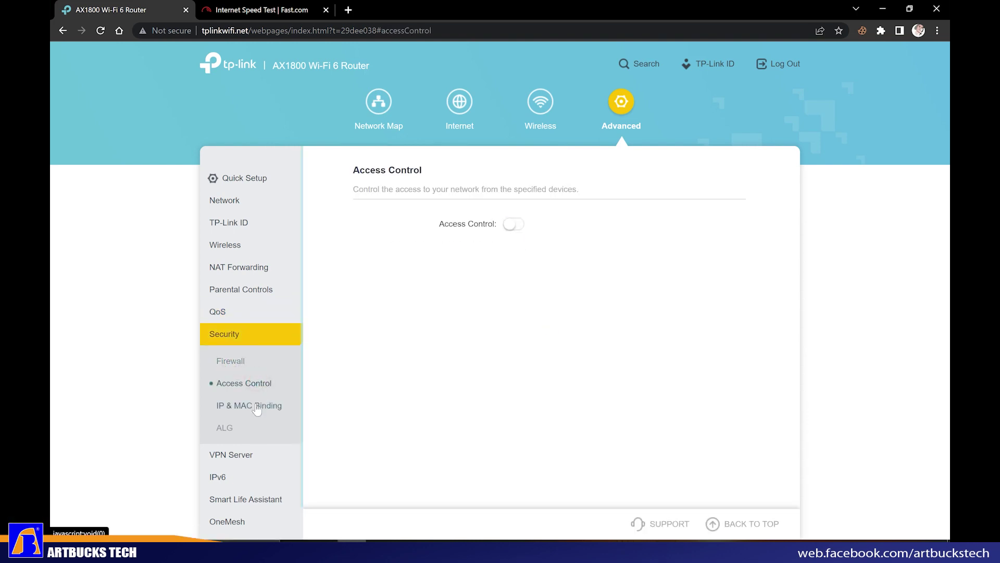
click(257, 406)
click(231, 427)
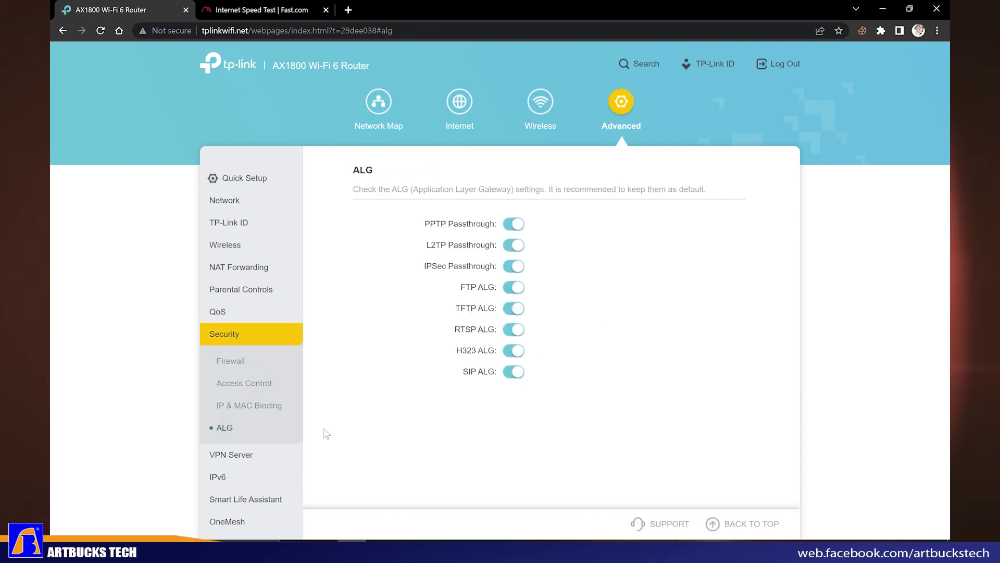
click(261, 455)
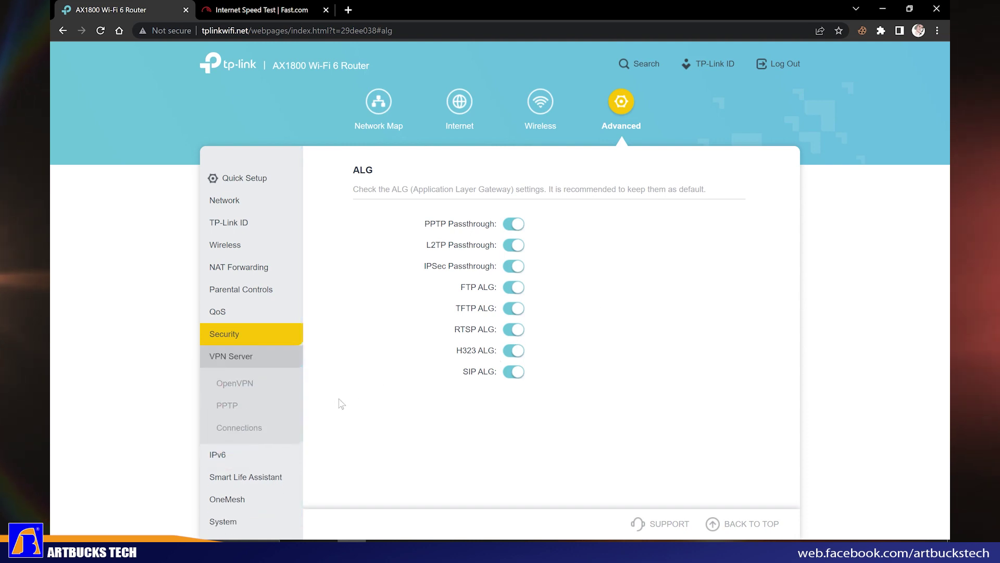
click(237, 455)
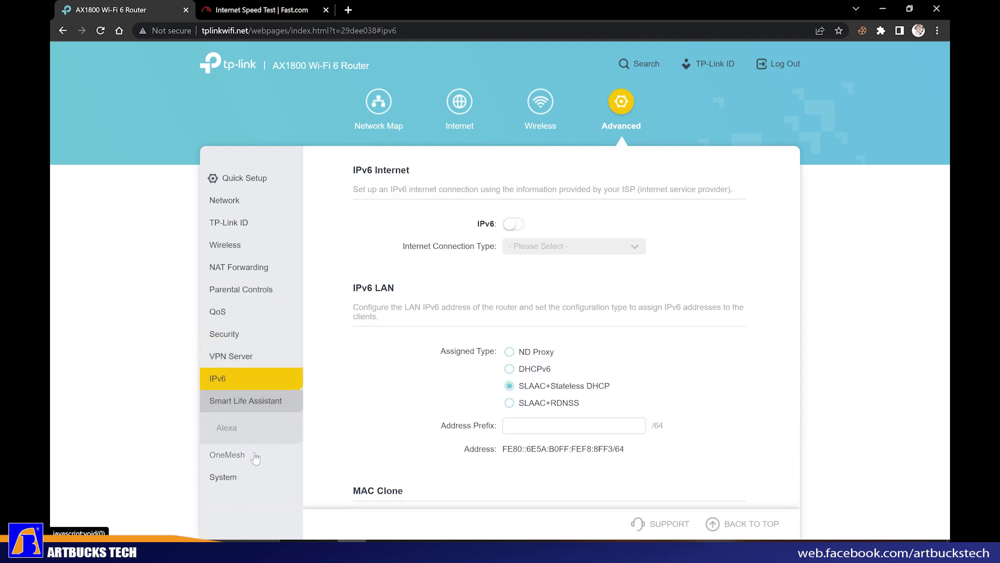
click(243, 454)
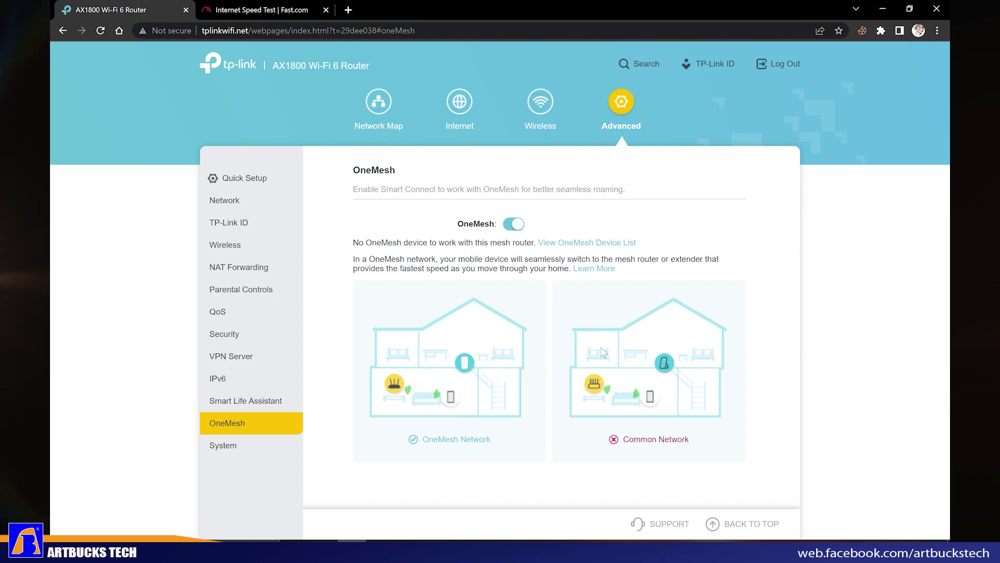
Open System > Firmware Update and check firmware 1.0.5 Build 20220216, hardware v1.20, up to date
click(230, 447)
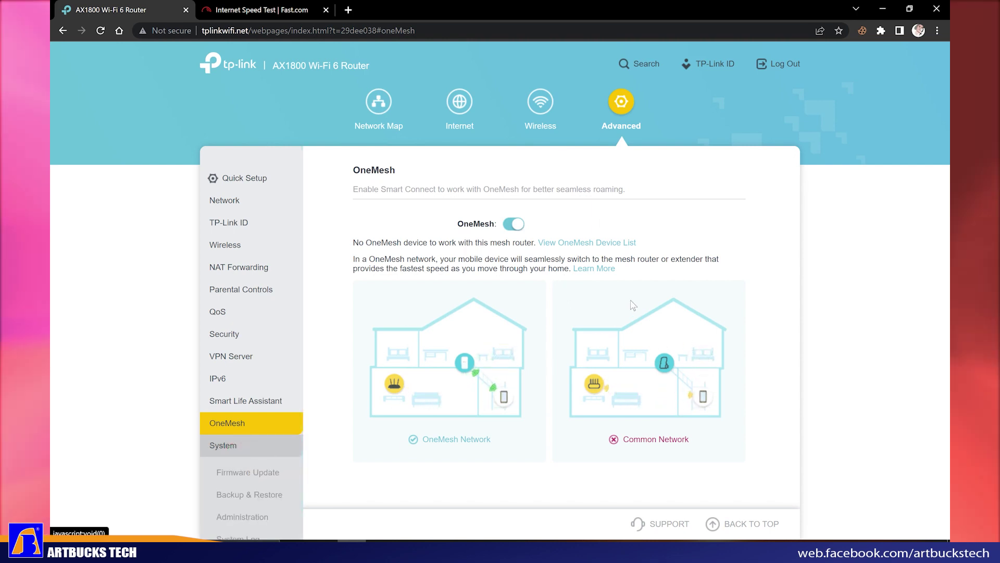
click(249, 472)
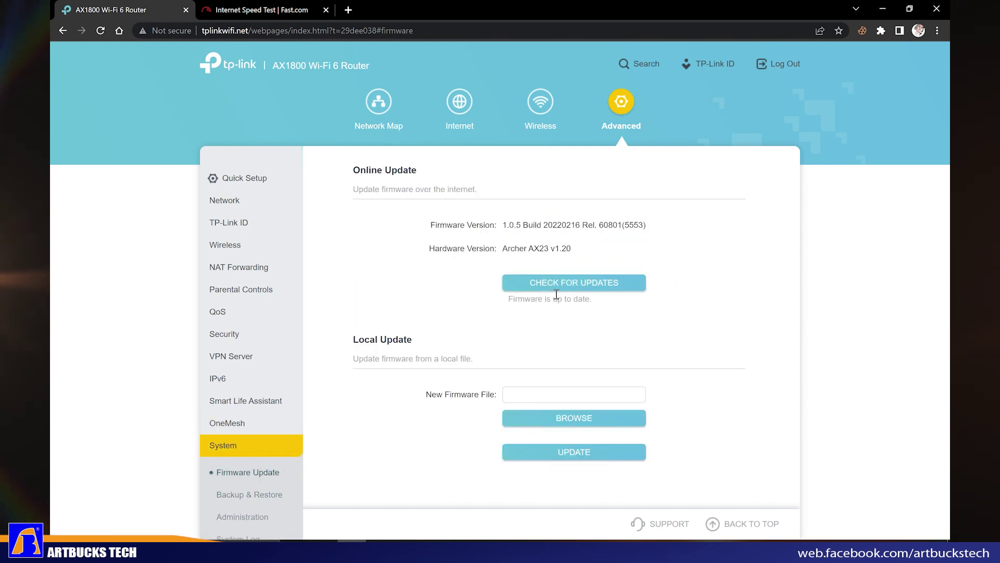
drag(508, 305, 576, 298)
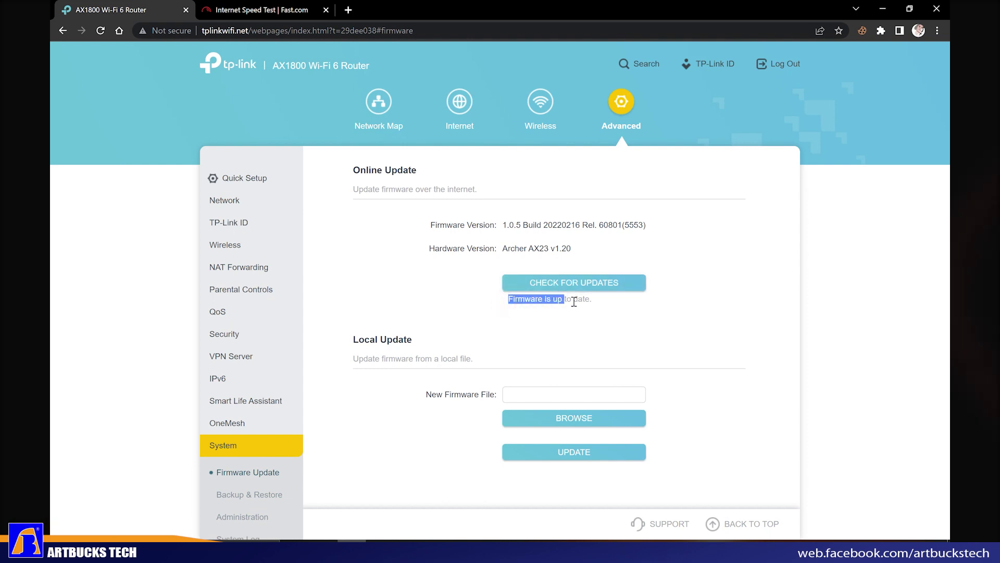
click(664, 311)
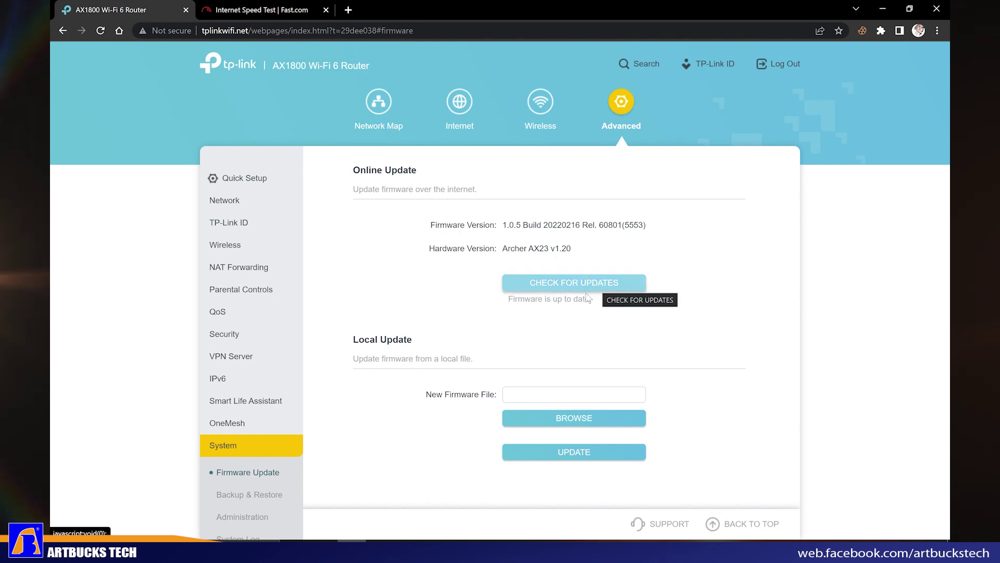
click(508, 301)
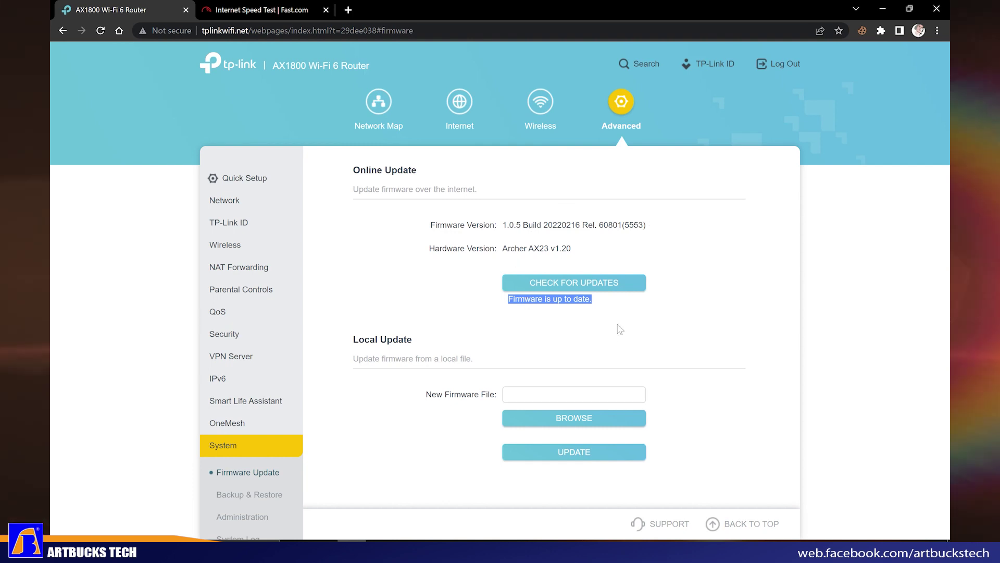
drag(430, 249, 515, 251)
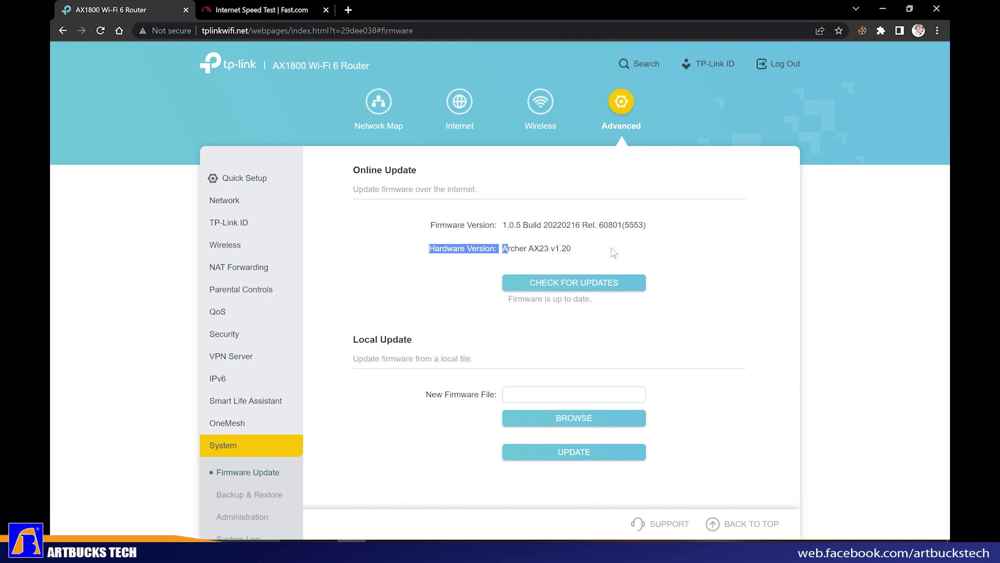
drag(430, 225, 496, 225)
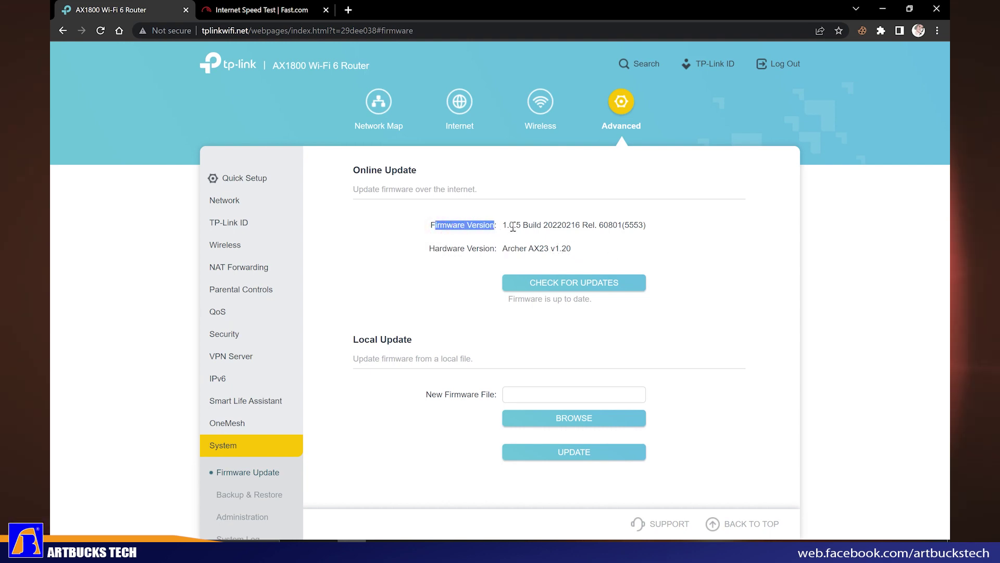
click(512, 224)
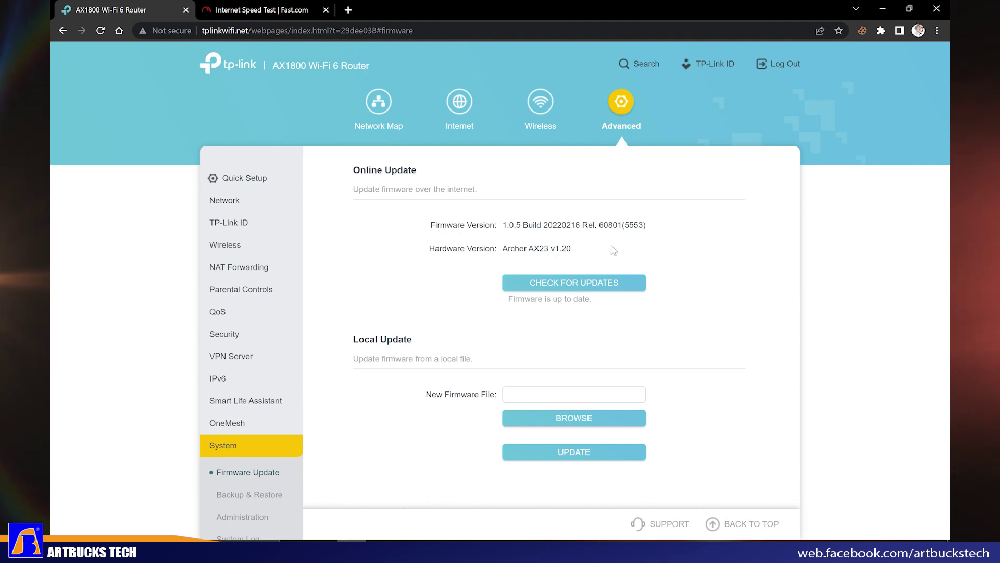
Open Backup & Restore and read the Factory Default Restore description
click(266, 494)
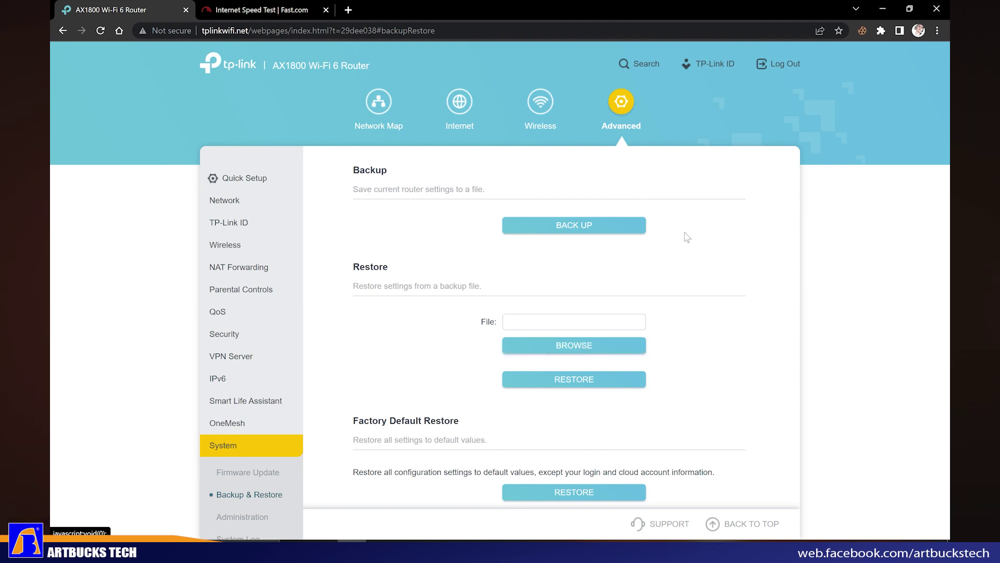
scroll(687, 261, down, 1)
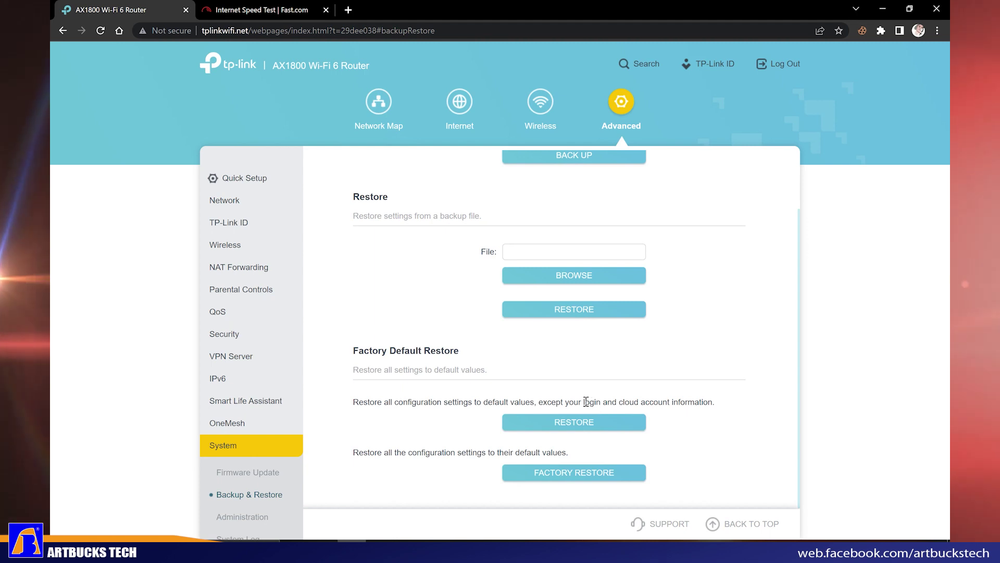
drag(584, 401, 715, 401)
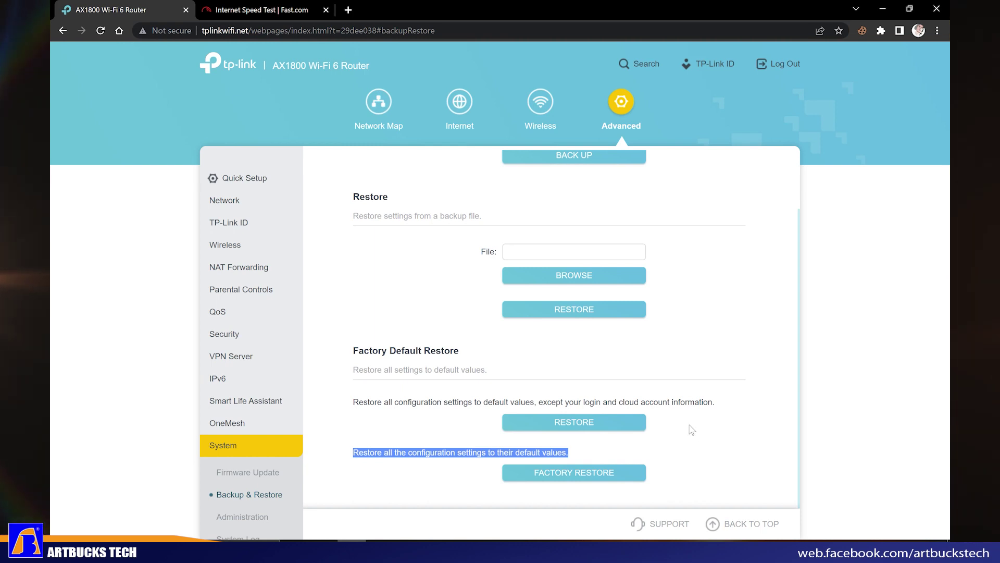
Bring up the Administration page with its Change Password and Password Recovery options
click(242, 516)
scroll(596, 346, down, 2)
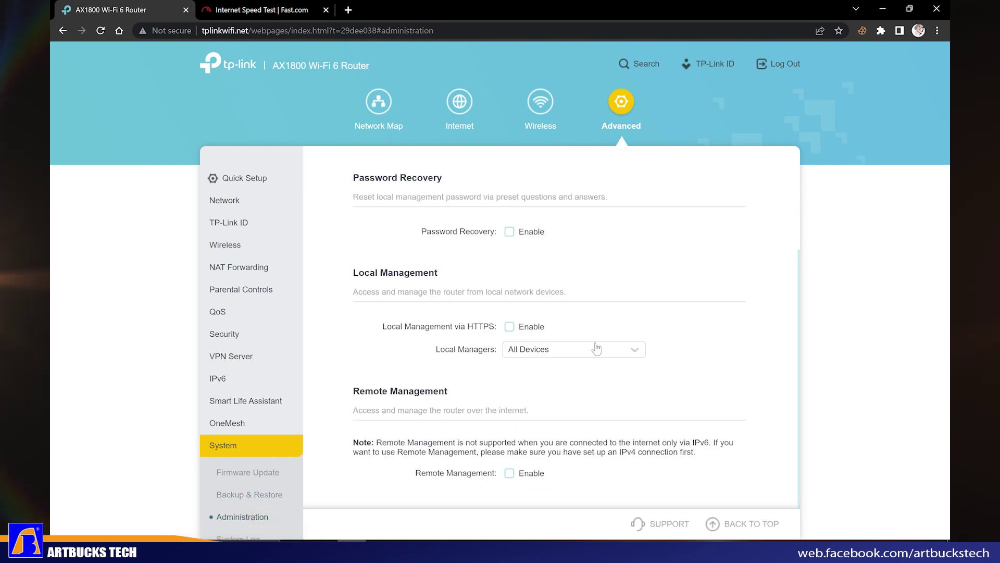
scroll(596, 344, up, 2)
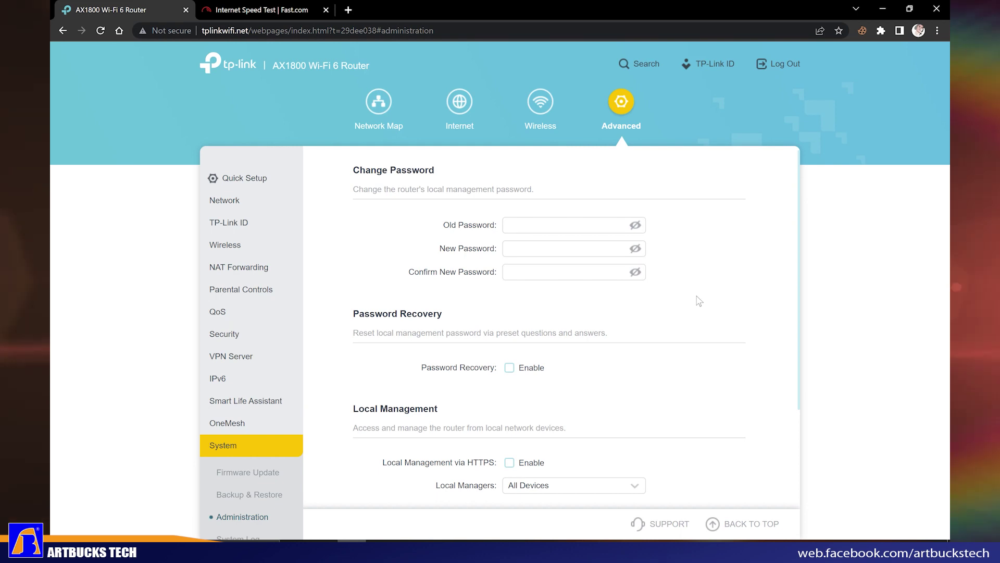
In a new tab, search Google for 'ITWare' and pick the IT Warehouse Enterprise suggestion
click(348, 10)
click(535, 252)
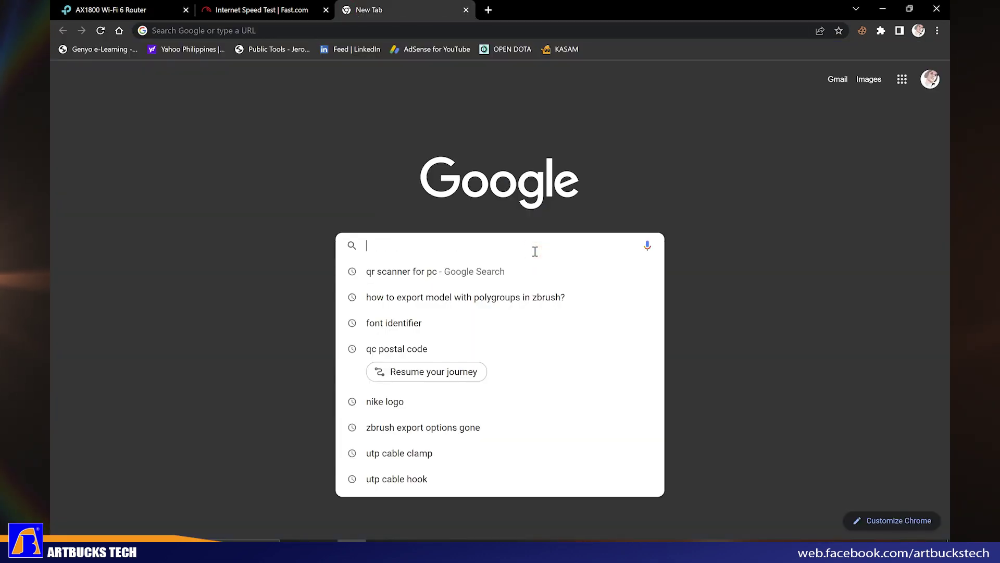
click(657, 113)
click(488, 247)
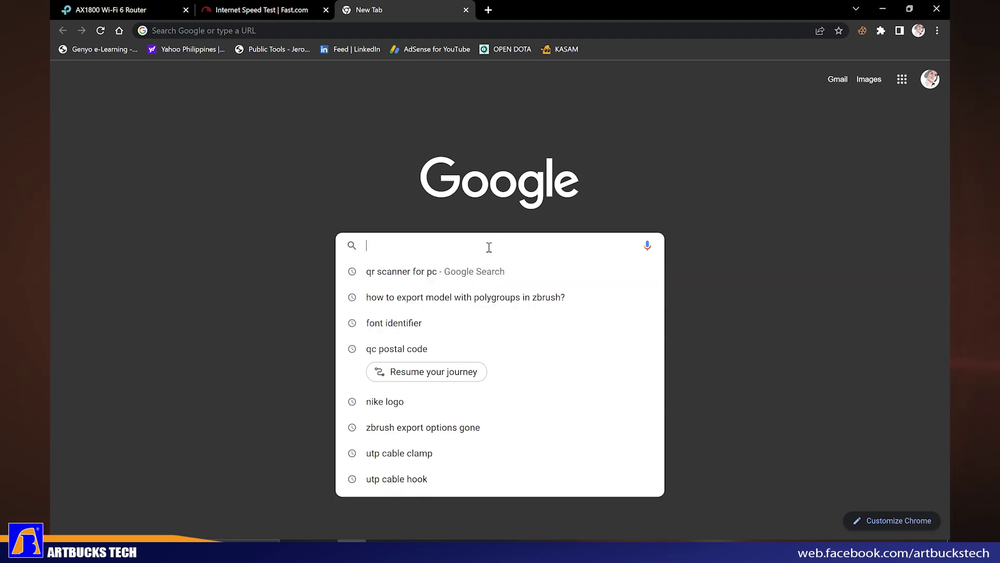
text(IT)
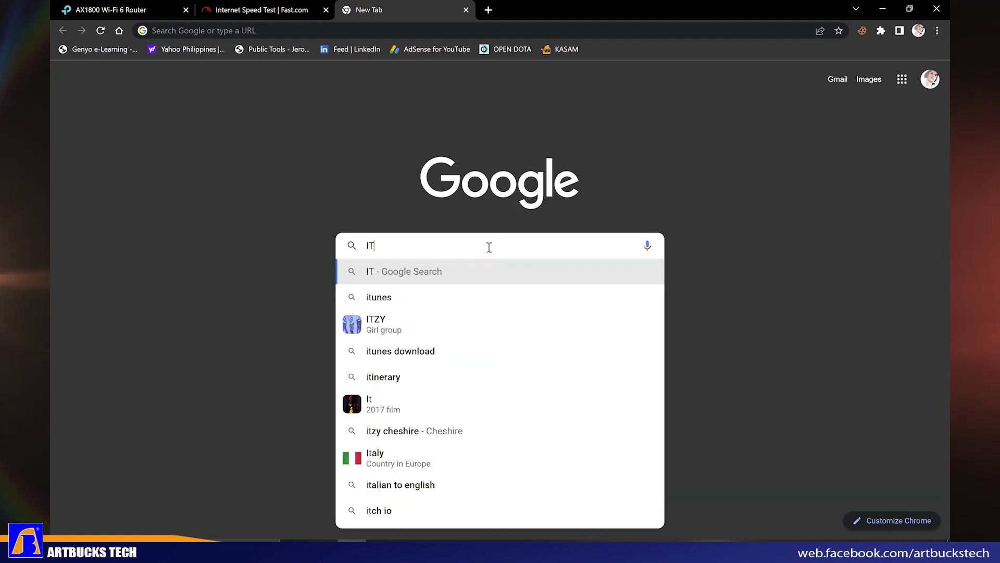
text(Warehous)
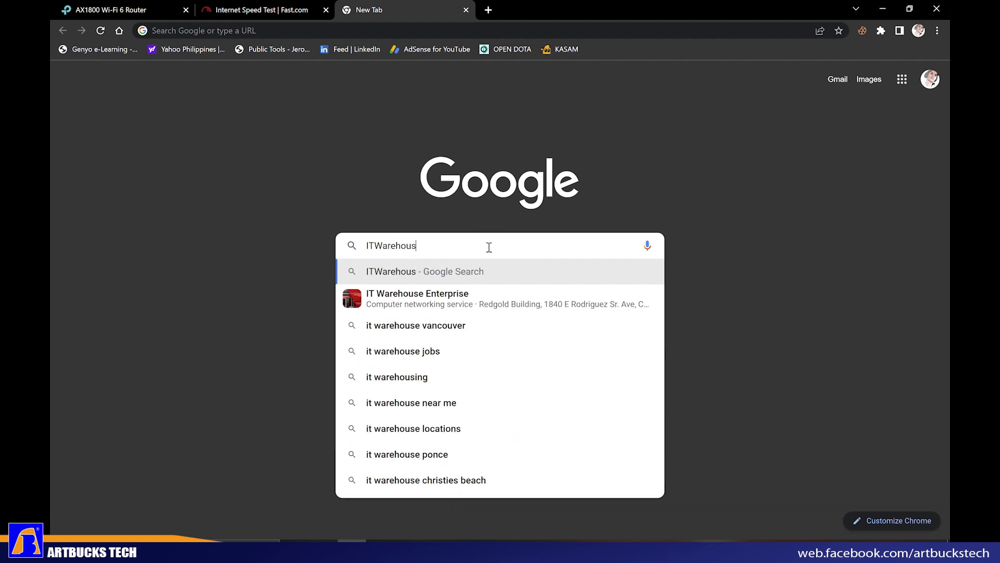
click(495, 296)
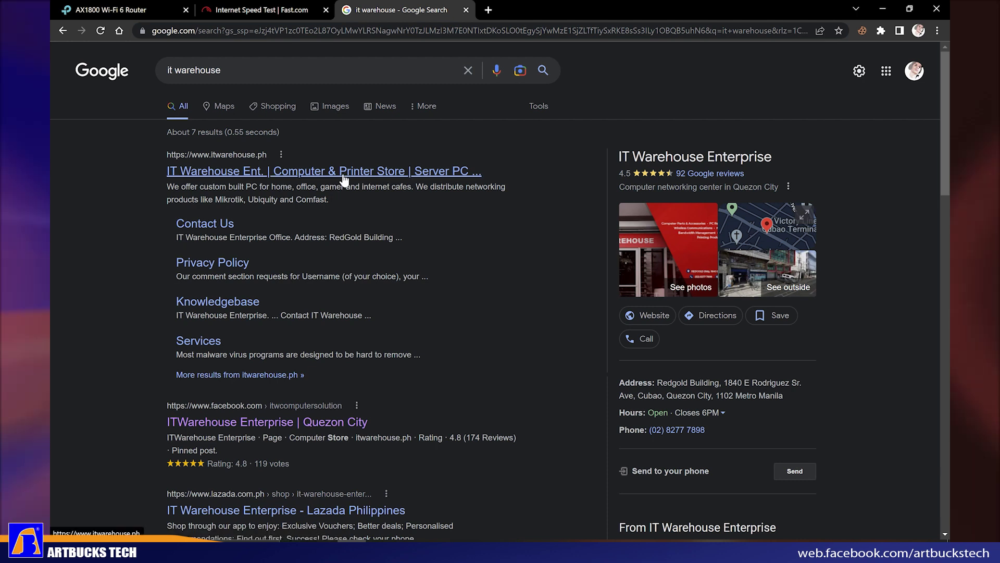
click(343, 179)
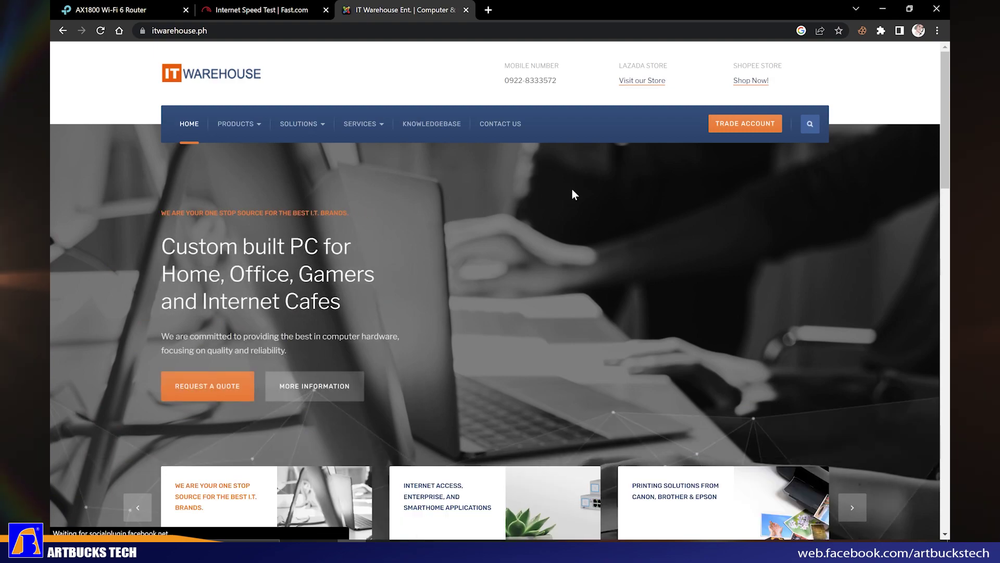
scroll(573, 190, down, 7)
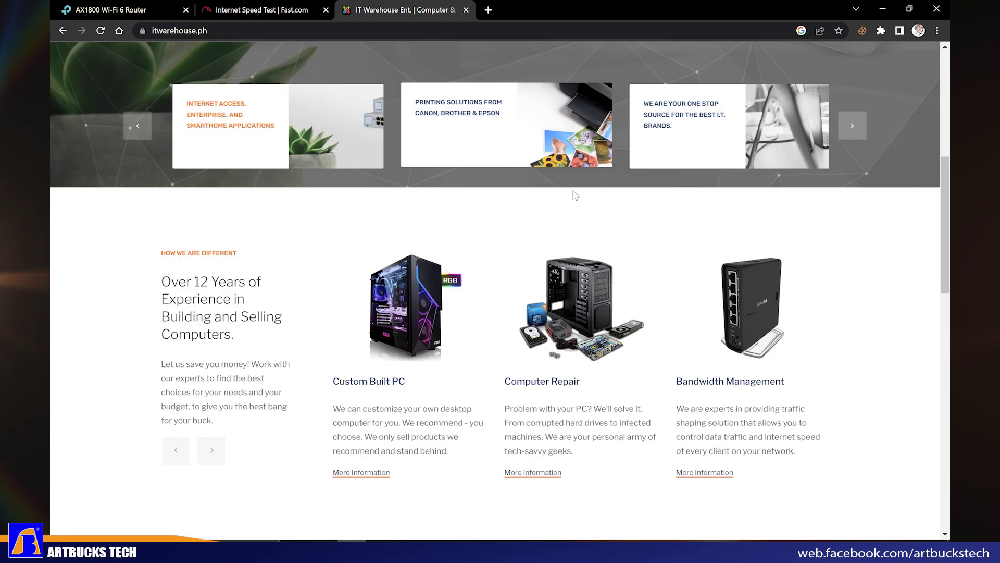
scroll(575, 195, down, 6)
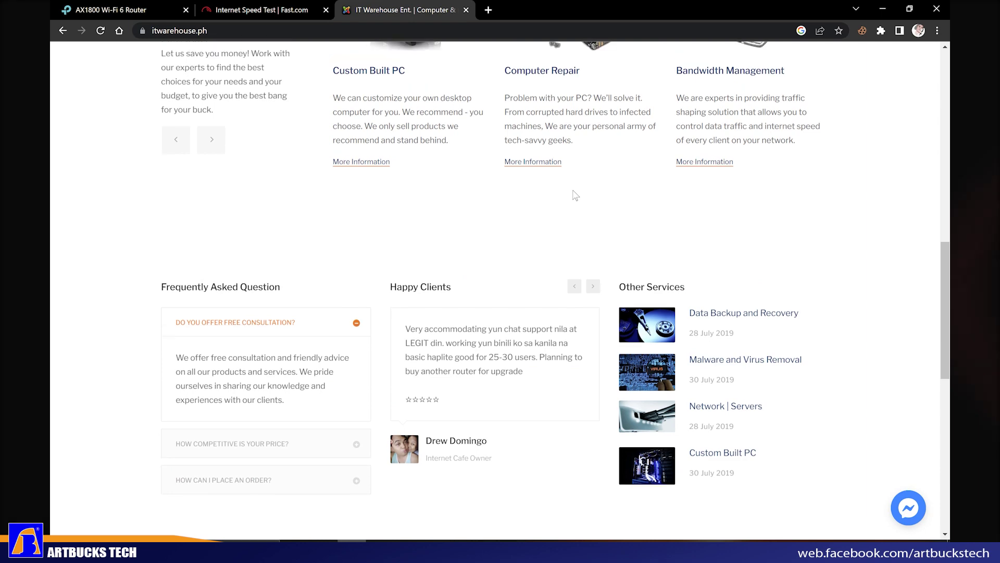
scroll(575, 195, up, 13)
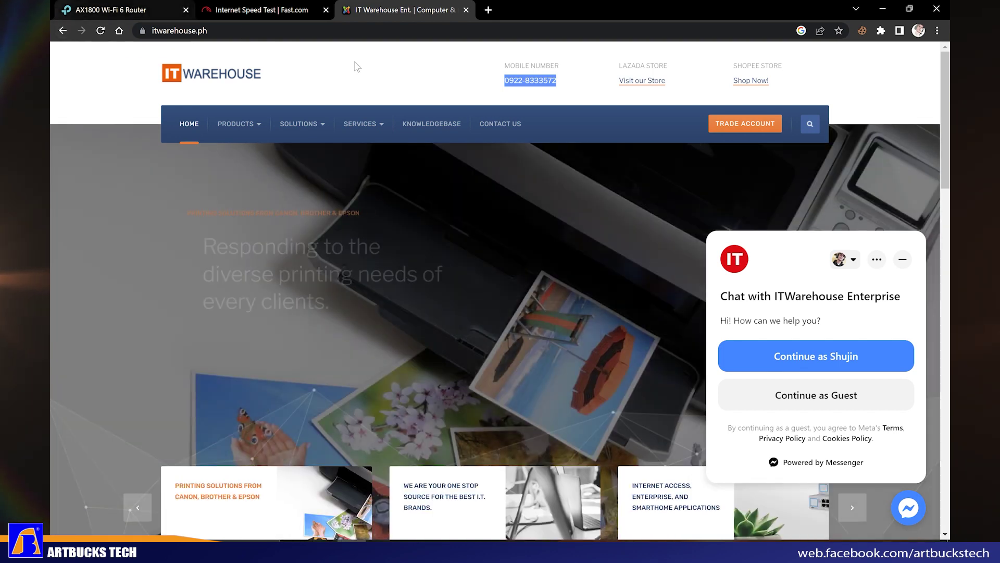
click(63, 33)
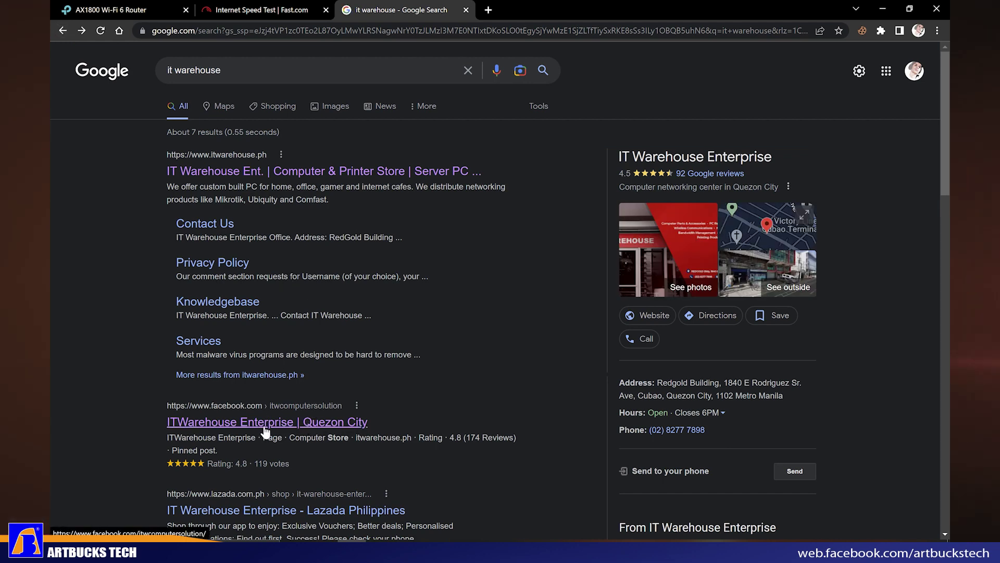
Open IT Warehouse Enterprise's photos and advance four images to the MikroTik cAP ac post
scroll(490, 344, down, 2)
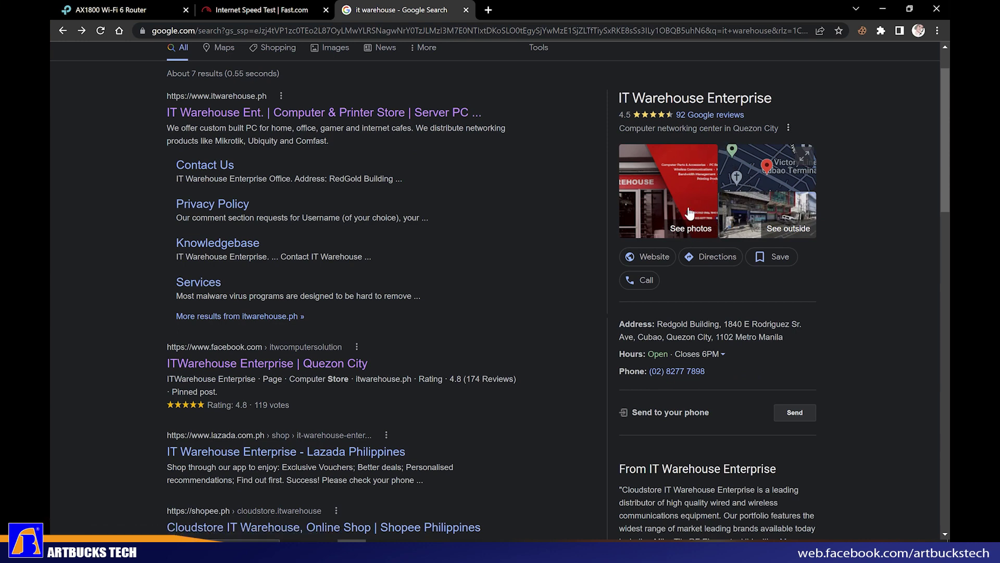
click(711, 196)
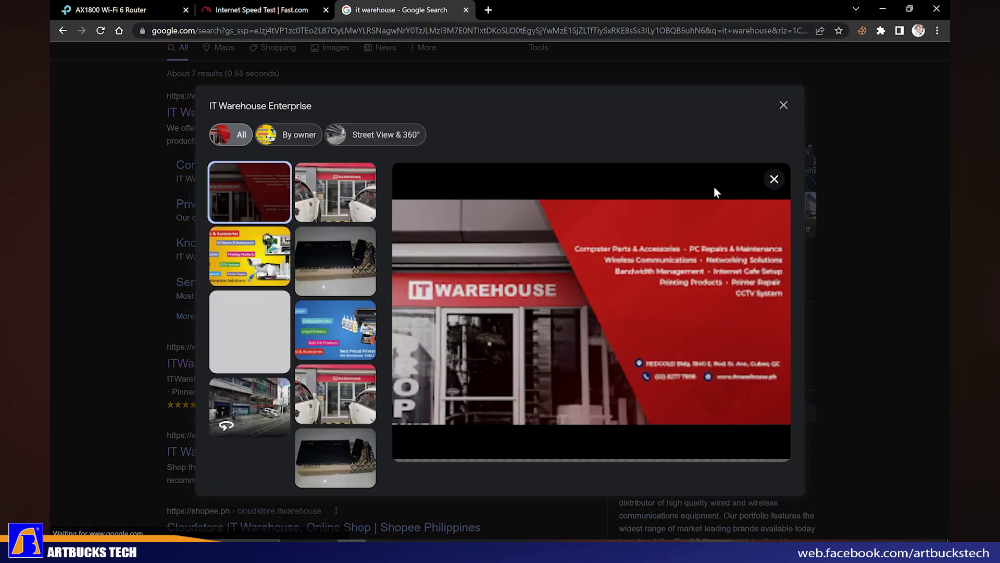
click(772, 314)
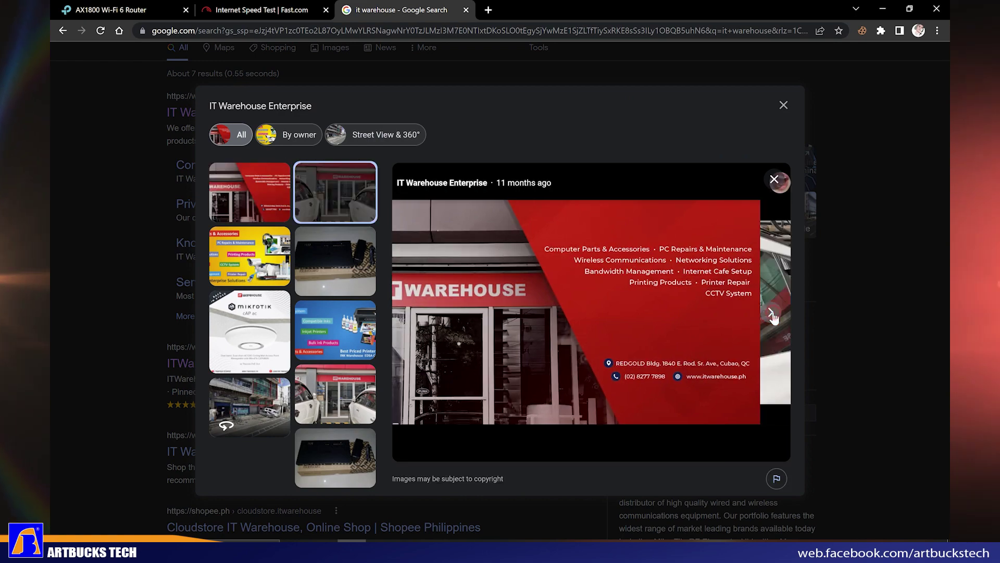
click(772, 312)
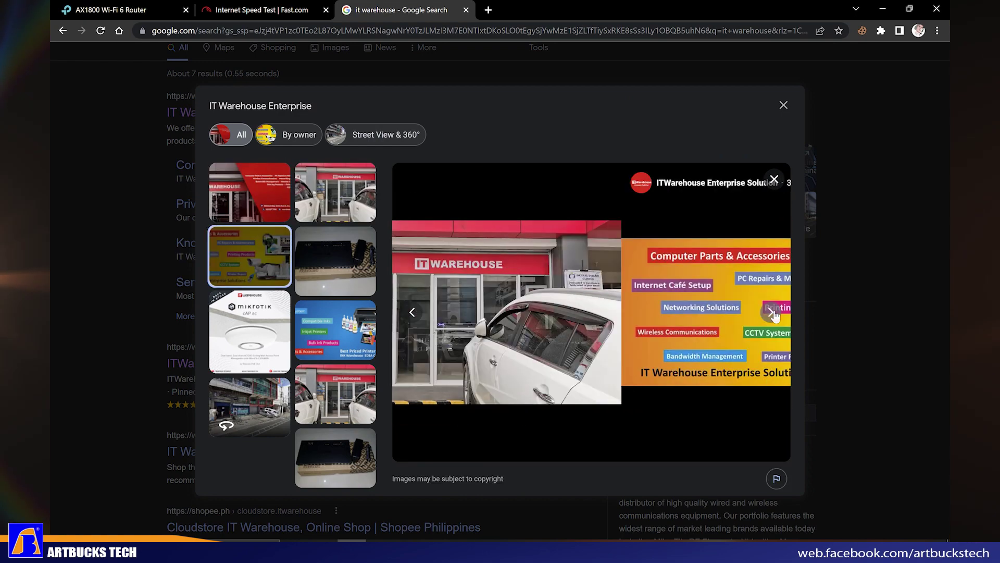
click(771, 312)
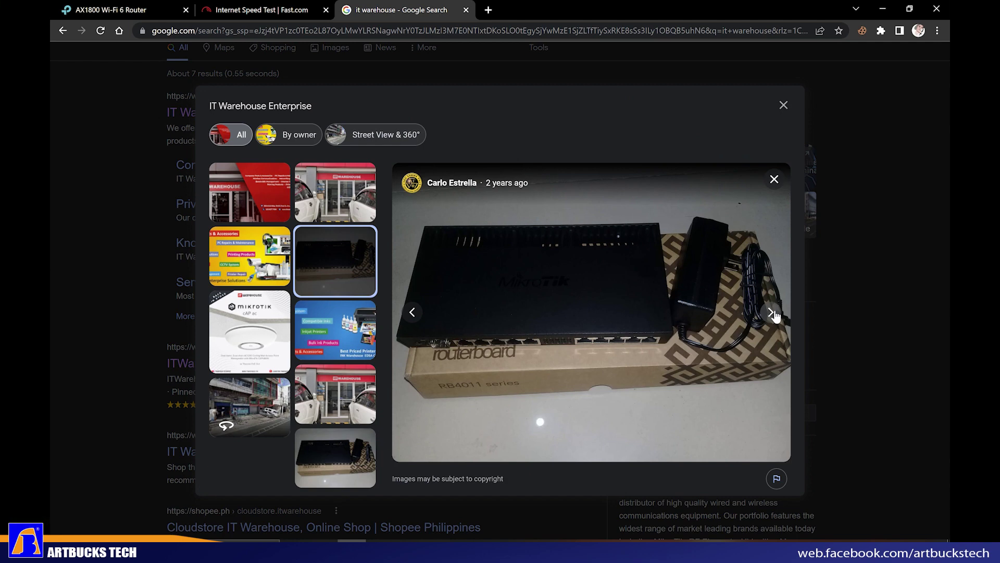
click(772, 312)
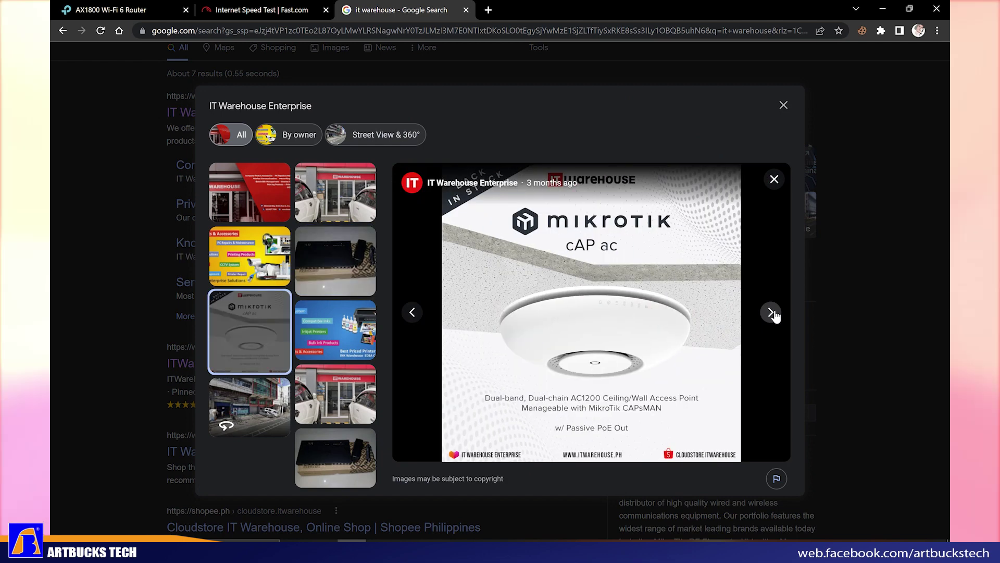